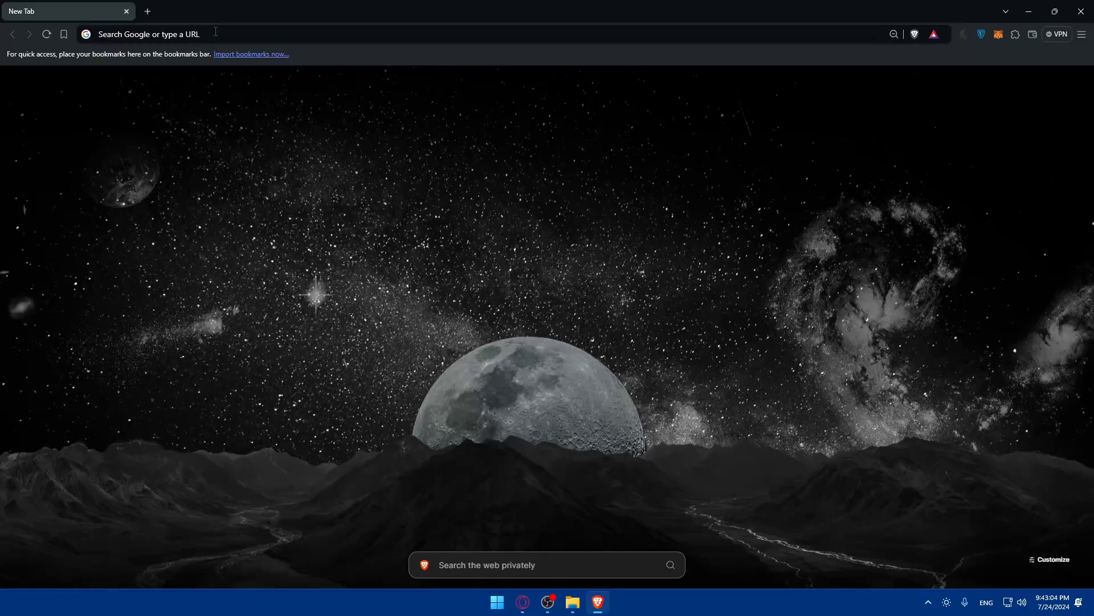
# Go to canva.com in the browser address bar.
pyautogui.click(215, 33)
pyautogui.write('c')
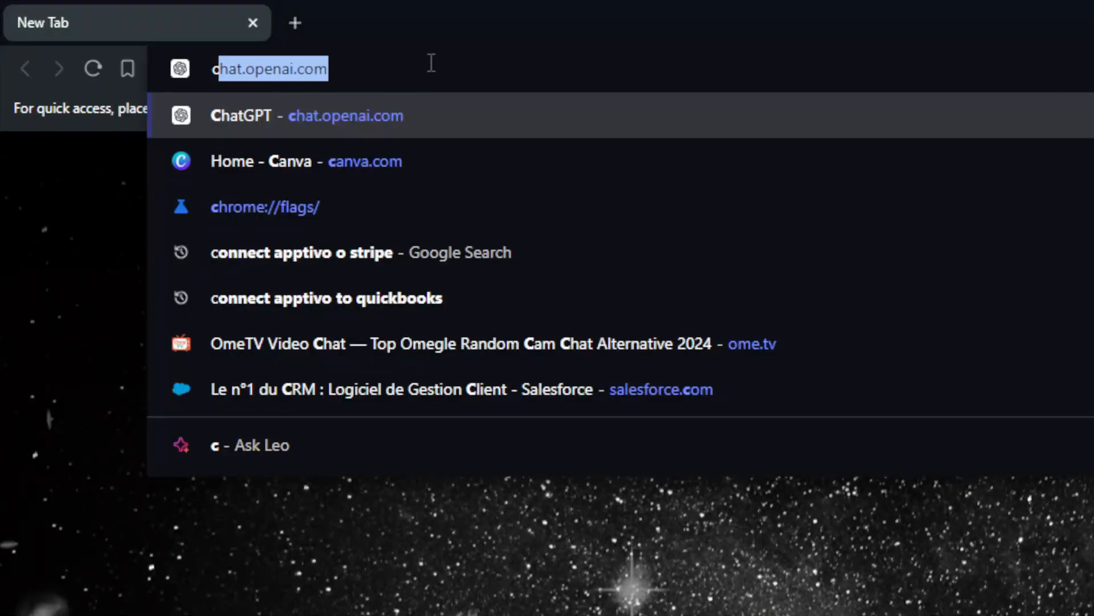
pyautogui.write('anva.ciom')
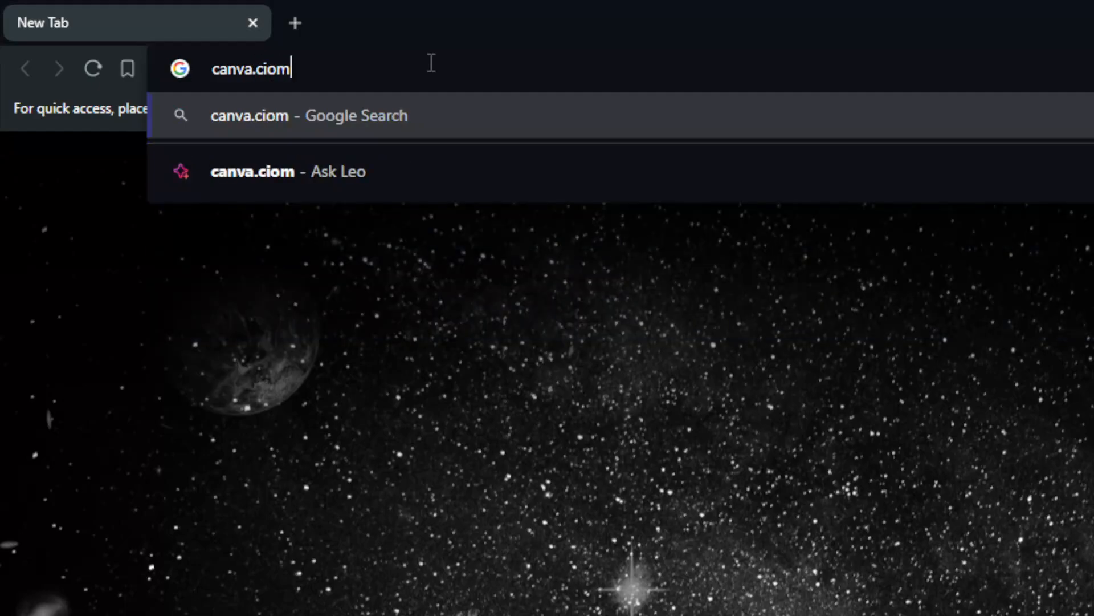
pyautogui.press('BackSpace')
pyautogui.press('BackSpace')
pyautogui.press('BackSpace')
pyautogui.write('om')
pyautogui.press('Return')
# Open a new private window and load canva.com there.
pyautogui.hotkey('ctrl', 'shift', 'n')
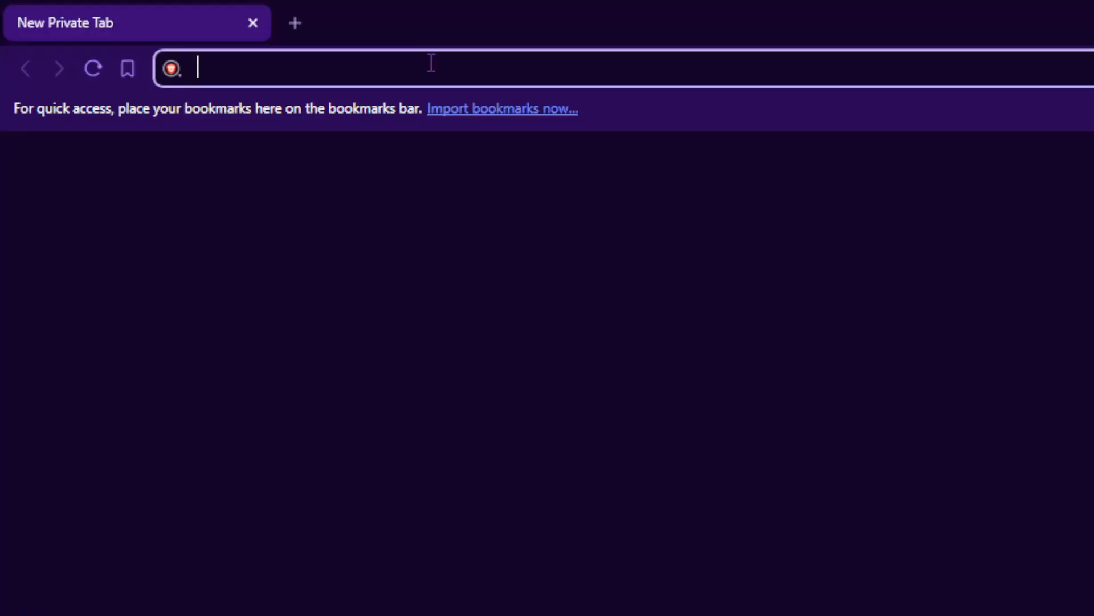
pyautogui.write('canva.com')
pyautogui.press('Return')
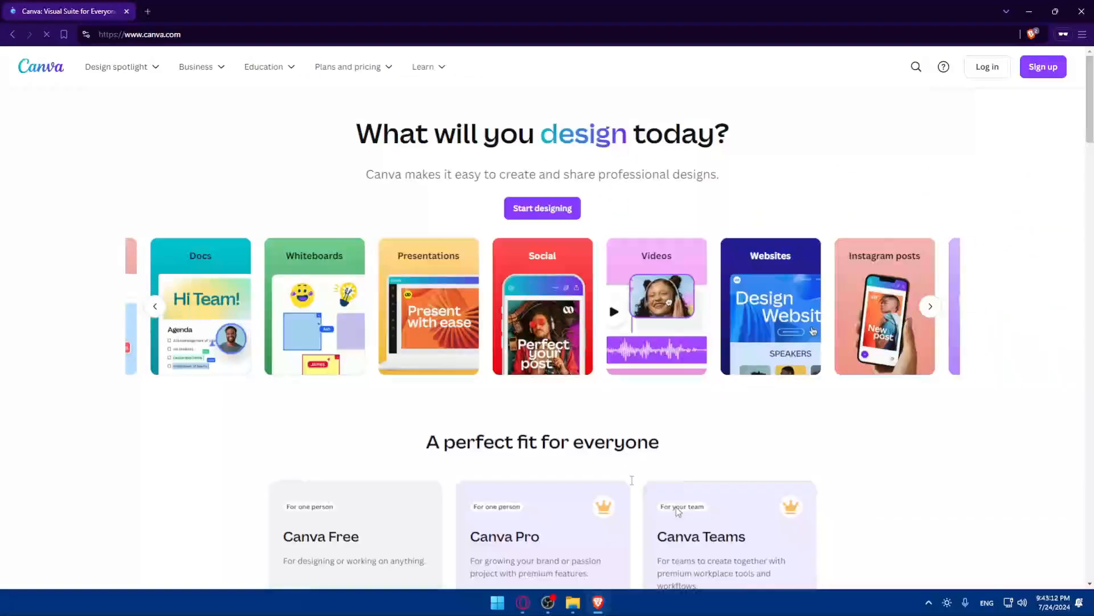
# Explore the Log in options and other sign-in methods, dismissing the sign-in prompts that appear.
pyautogui.click(991, 74)
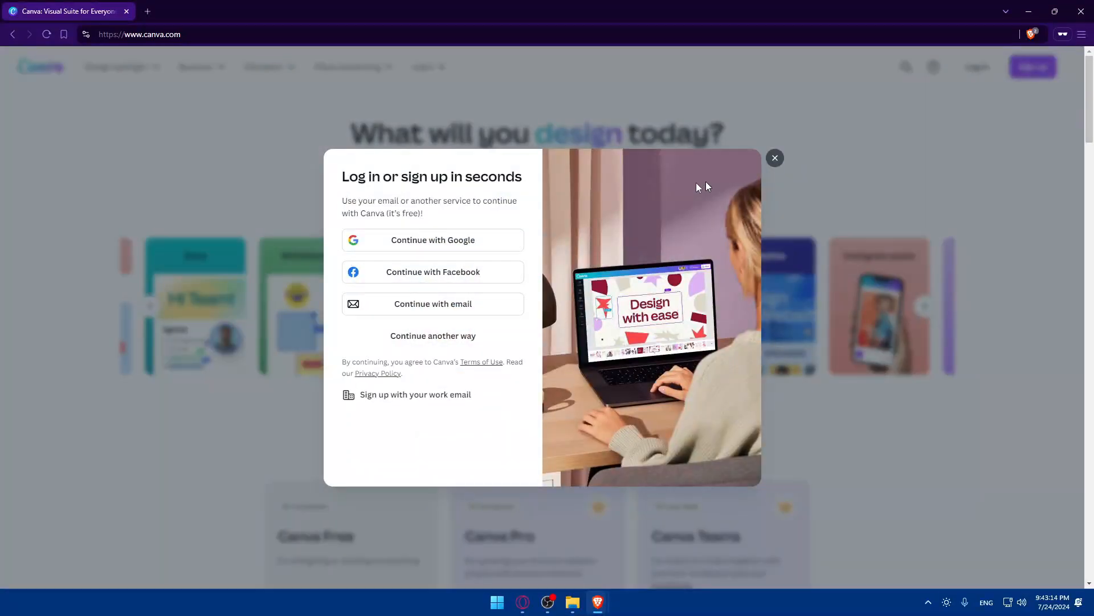
pyautogui.click(423, 336)
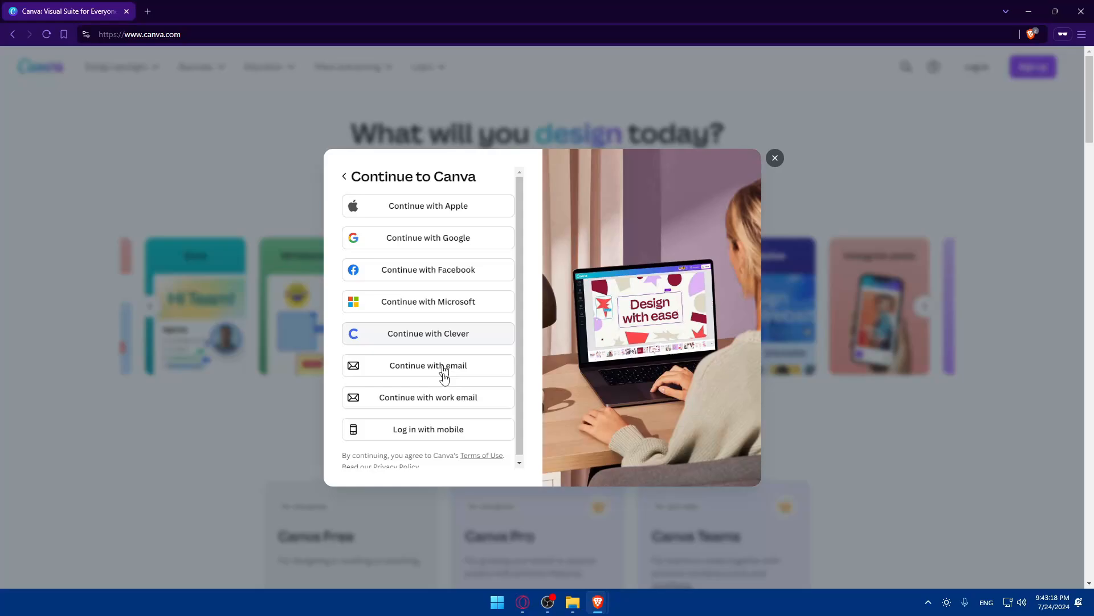
pyautogui.click(774, 159)
pyautogui.click(609, 301)
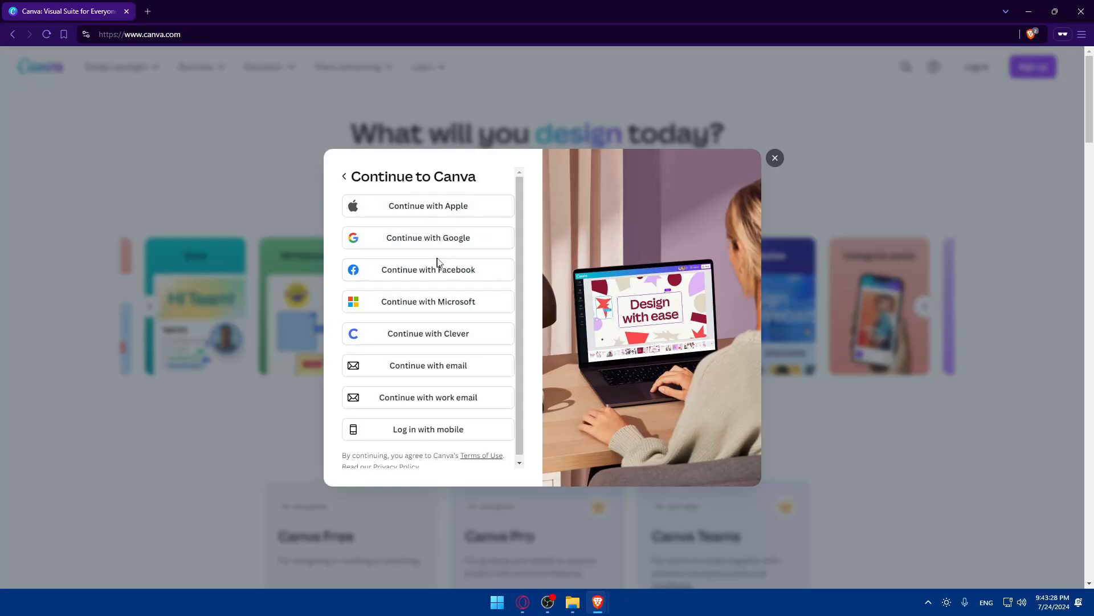
pyautogui.click(774, 159)
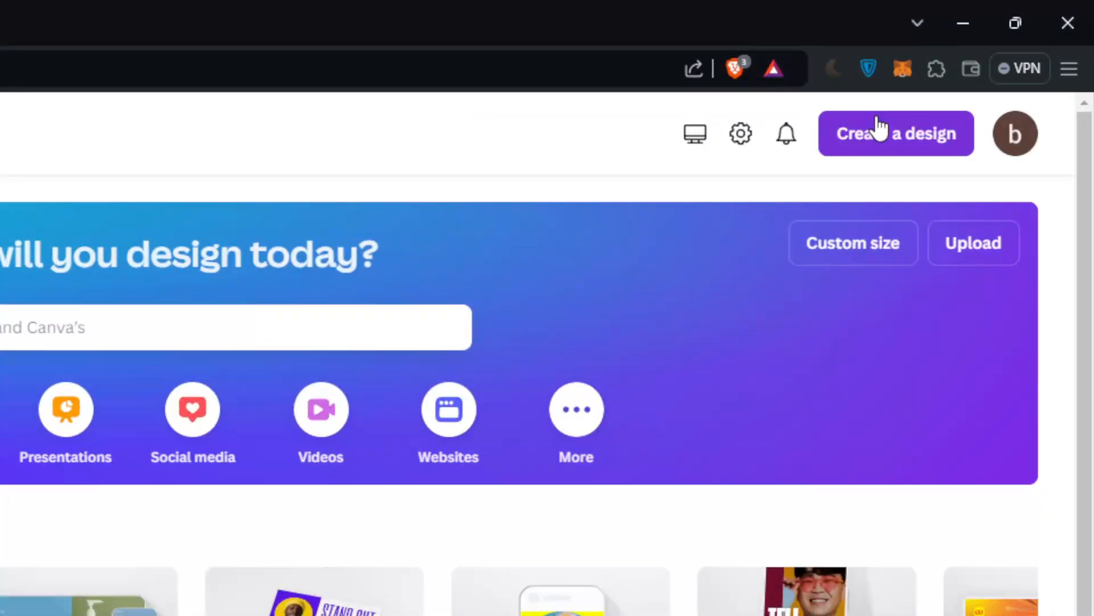
# Search 'website' under Create a design and start a new Website design.
pyautogui.click(986, 64)
pyautogui.write('website')
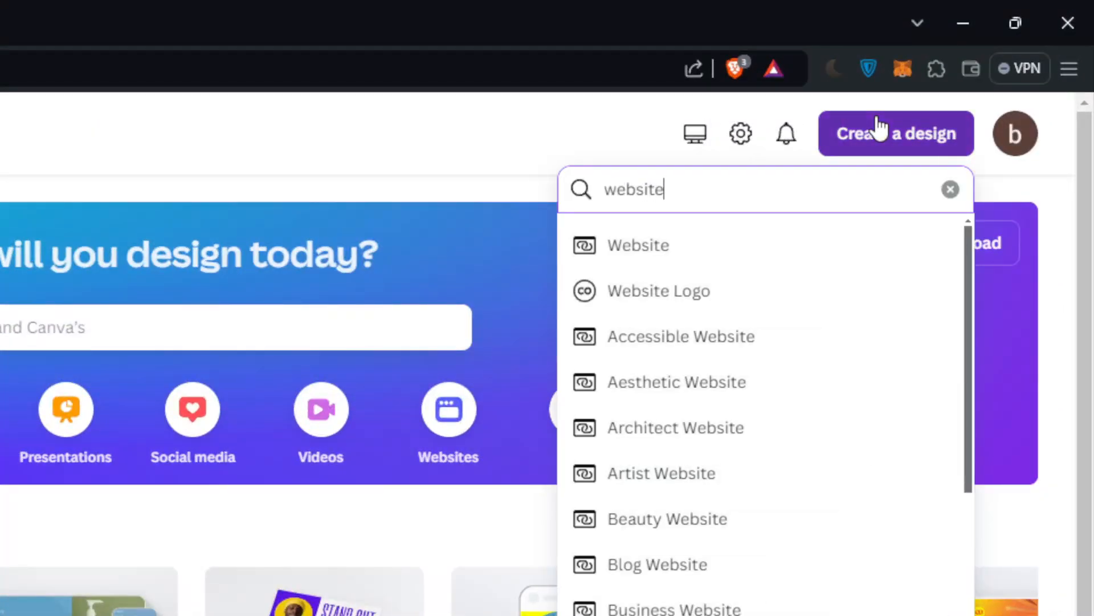
pyautogui.click(647, 245)
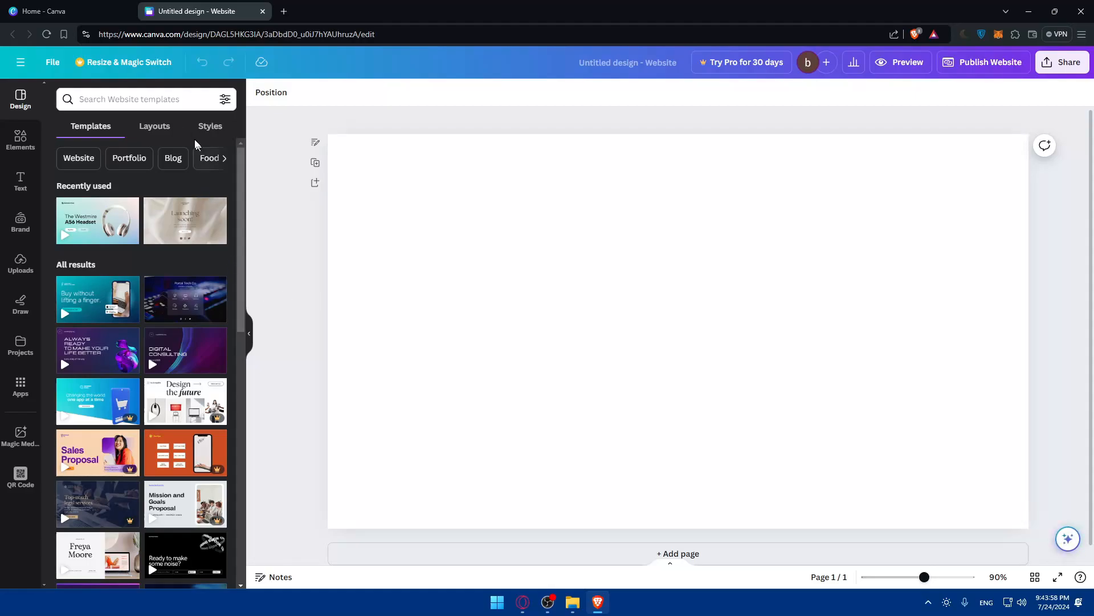
# Preview the Brand Agency Portfolio template, then open the Tech Website template details.
pyautogui.scroll(-15, 154, 335)
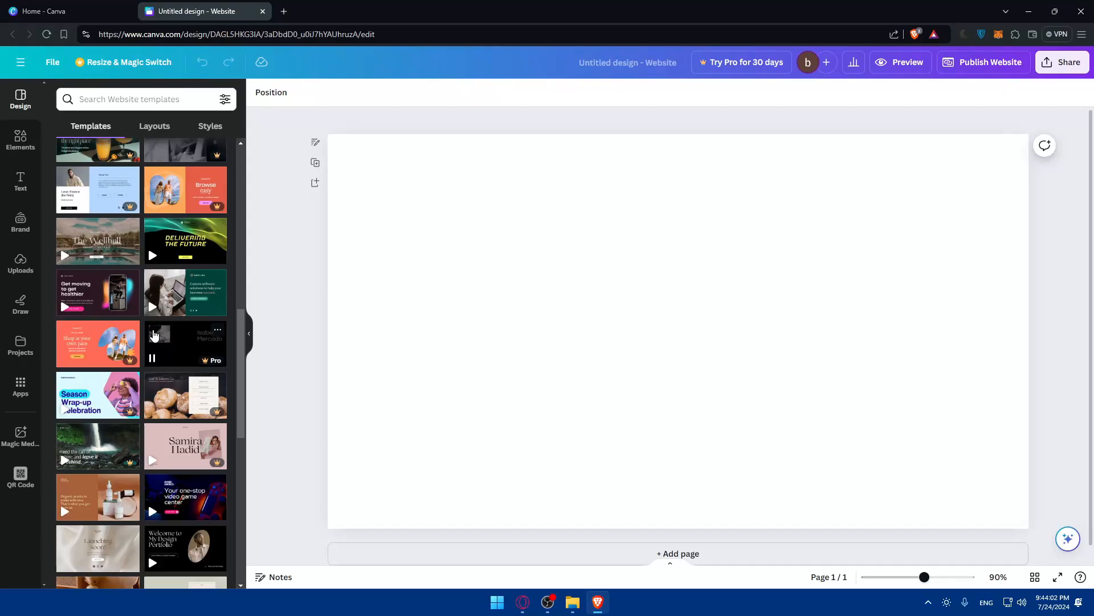
pyautogui.scroll(15, 153, 335)
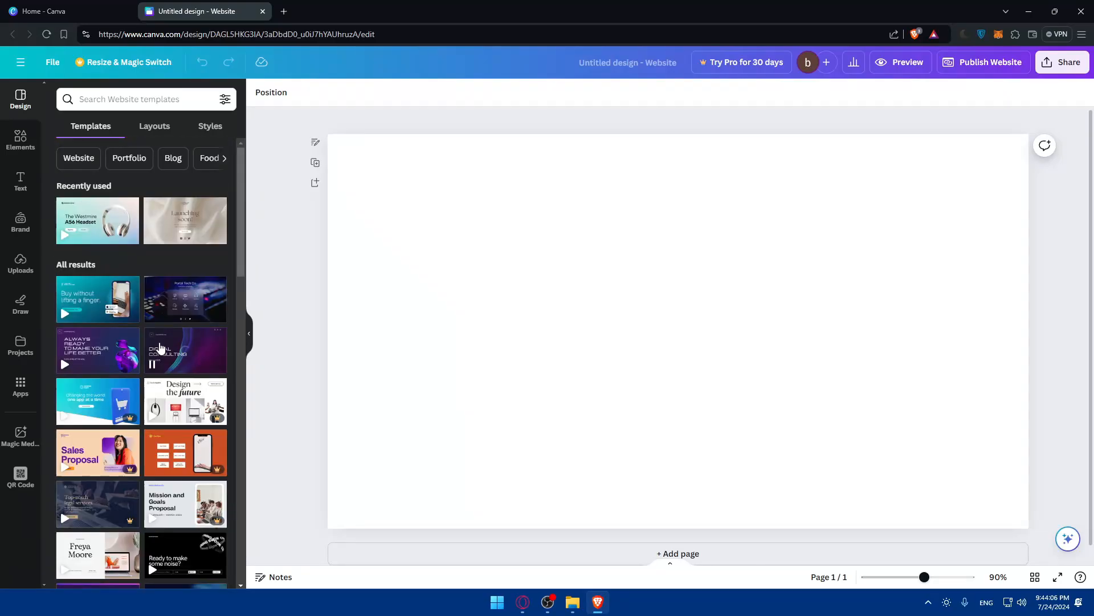
pyautogui.click(183, 403)
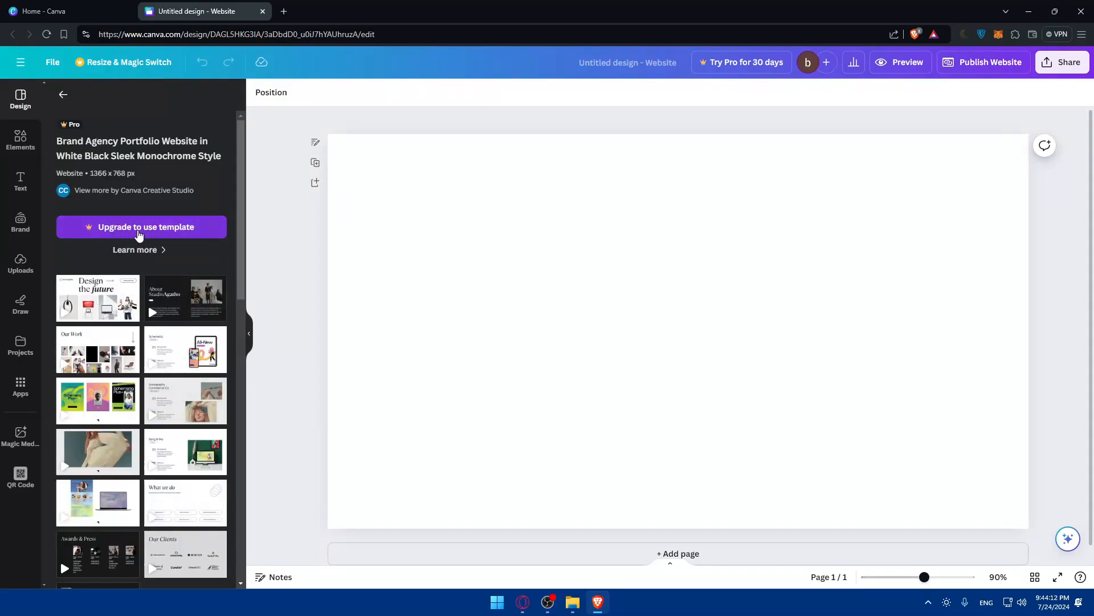
pyautogui.click(62, 94)
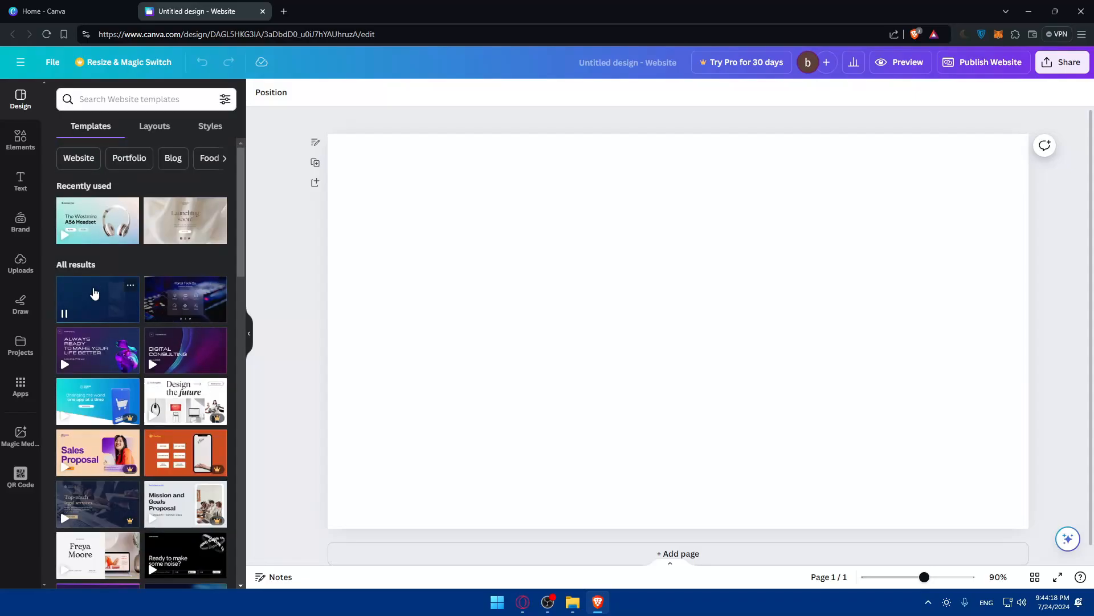
pyautogui.click(95, 294)
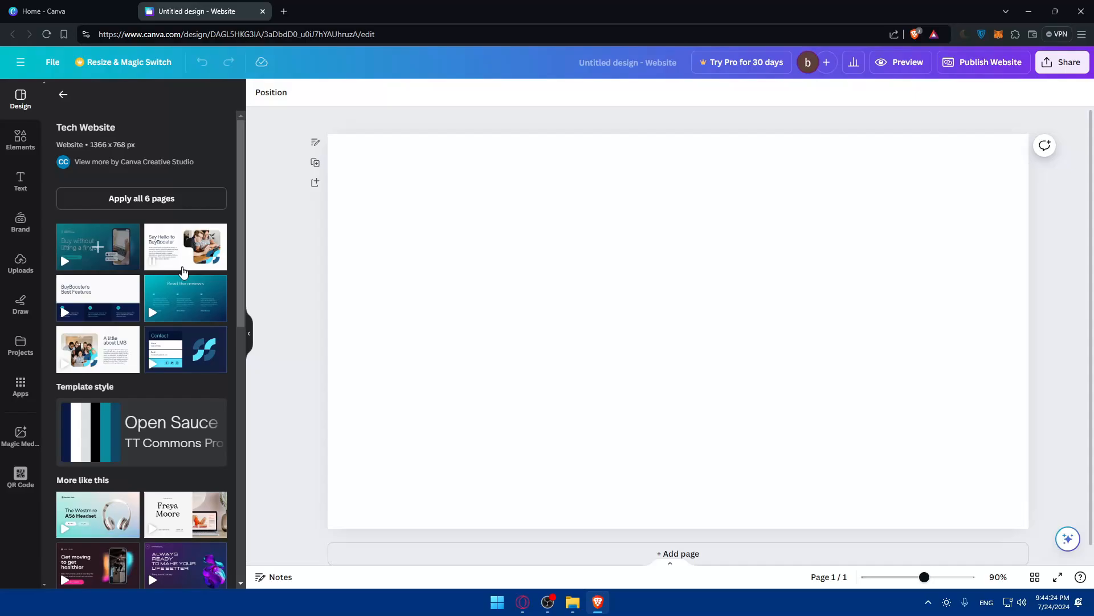
# Apply all six Tech Website pages and scroll through them to the reviews page.
pyautogui.click(137, 201)
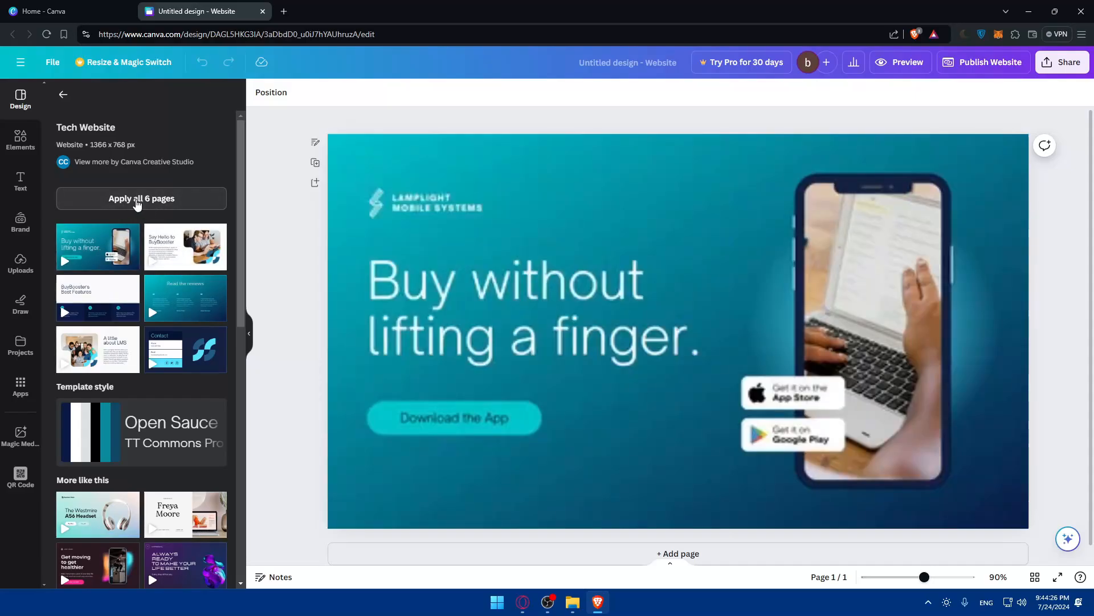
pyautogui.scroll(-10, 533, 330)
pyautogui.scroll(-10, 713, 360)
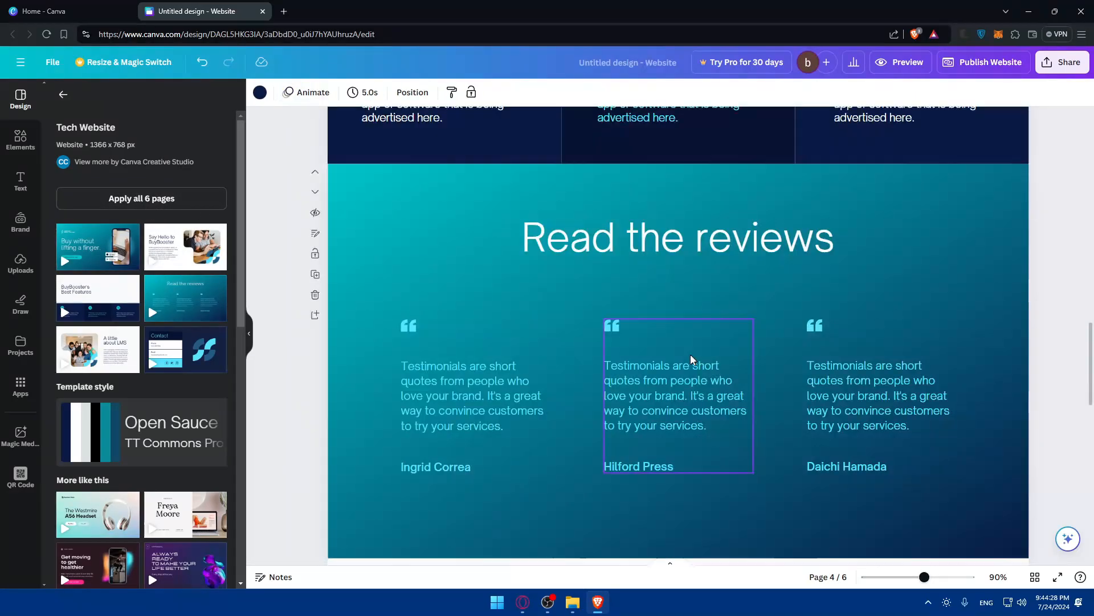
pyautogui.scroll(20, 693, 358)
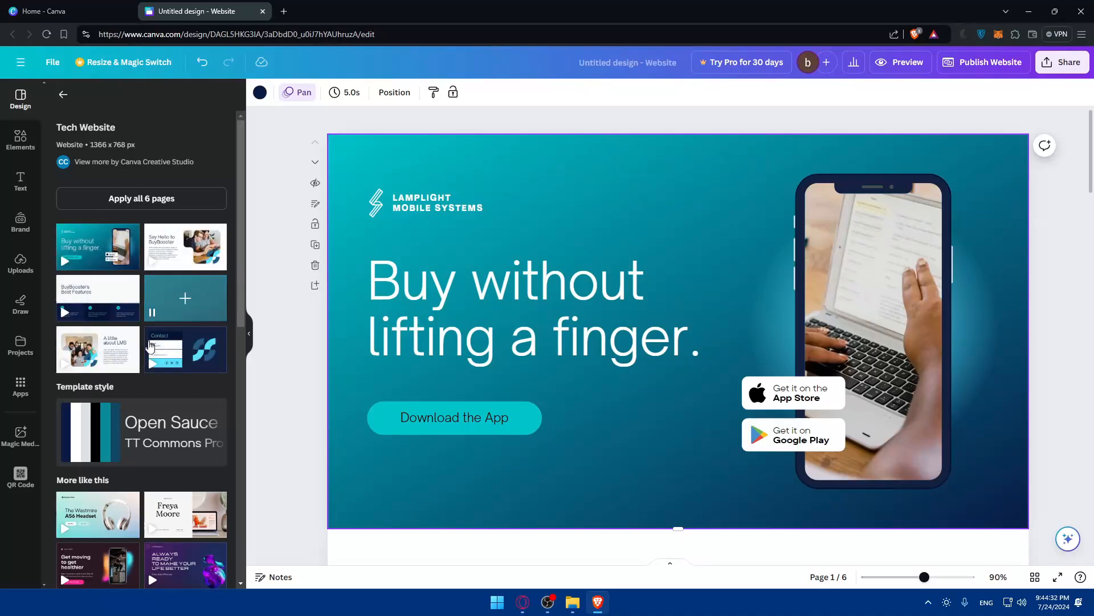
pyautogui.scroll(-20, 764, 284)
pyautogui.scroll(-5, 766, 283)
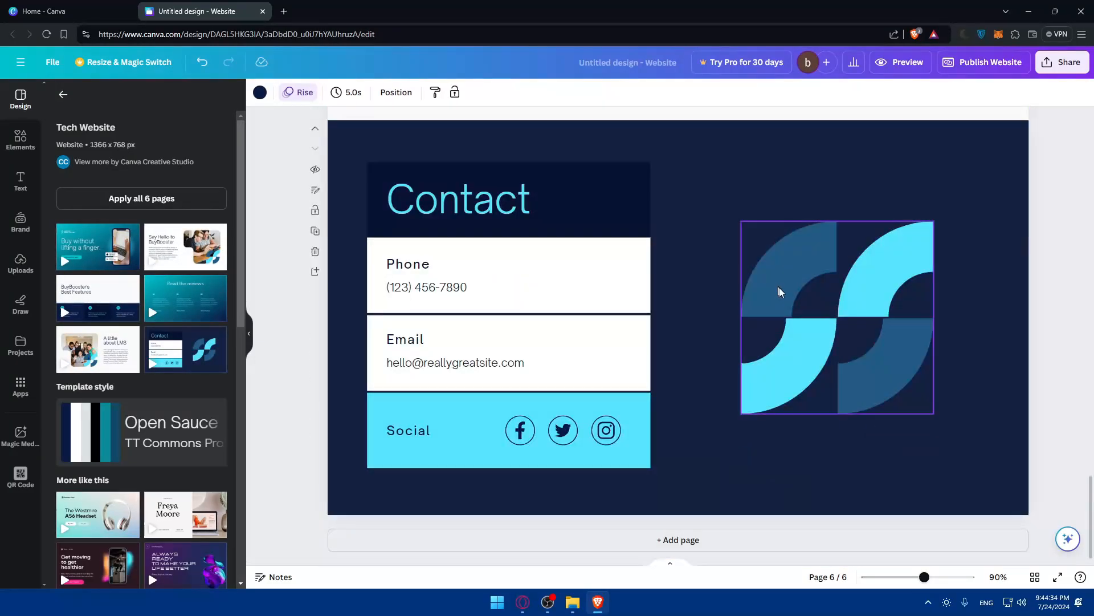
pyautogui.scroll(8, 781, 293)
pyautogui.scroll(-6, 789, 313)
pyautogui.scroll(-3, 786, 316)
pyautogui.scroll(10, 772, 323)
# Delete the background image from the Read the reviews page.
pyautogui.click(947, 331)
pyautogui.scroll(-2, 935, 337)
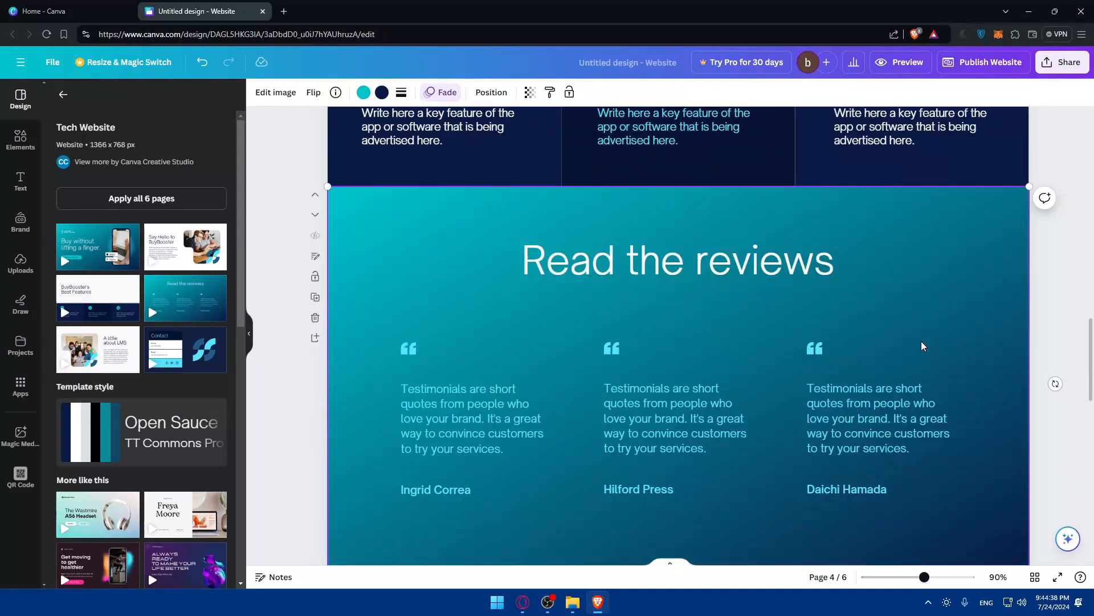
pyautogui.click(679, 158)
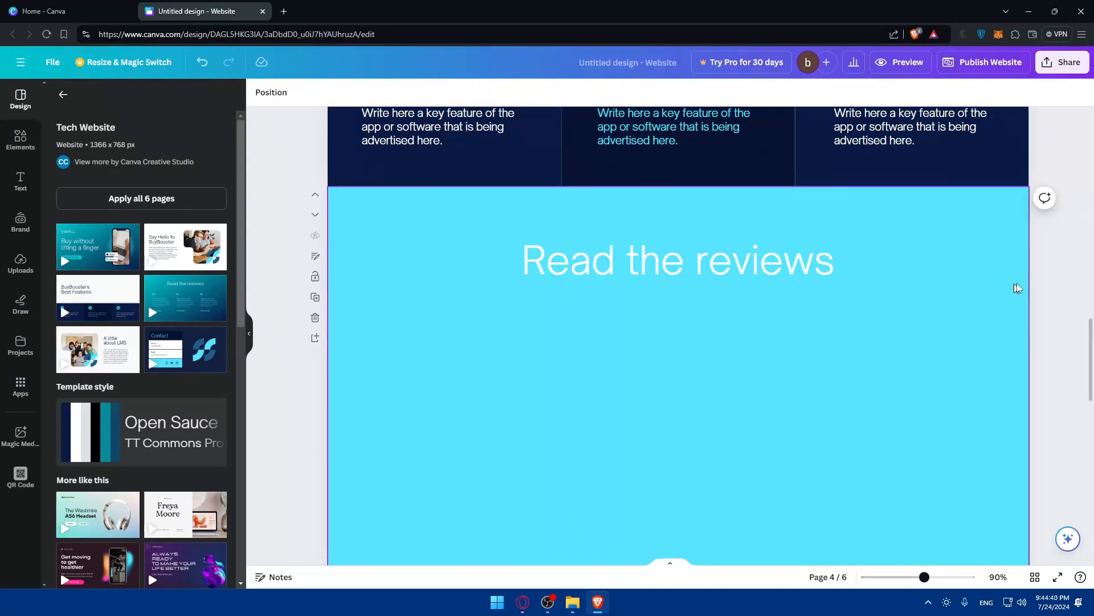
# Delete the Read the reviews, A little about LMS and Say Hello to BuyBooster pages.
pyautogui.click(933, 289)
pyautogui.click(430, 240)
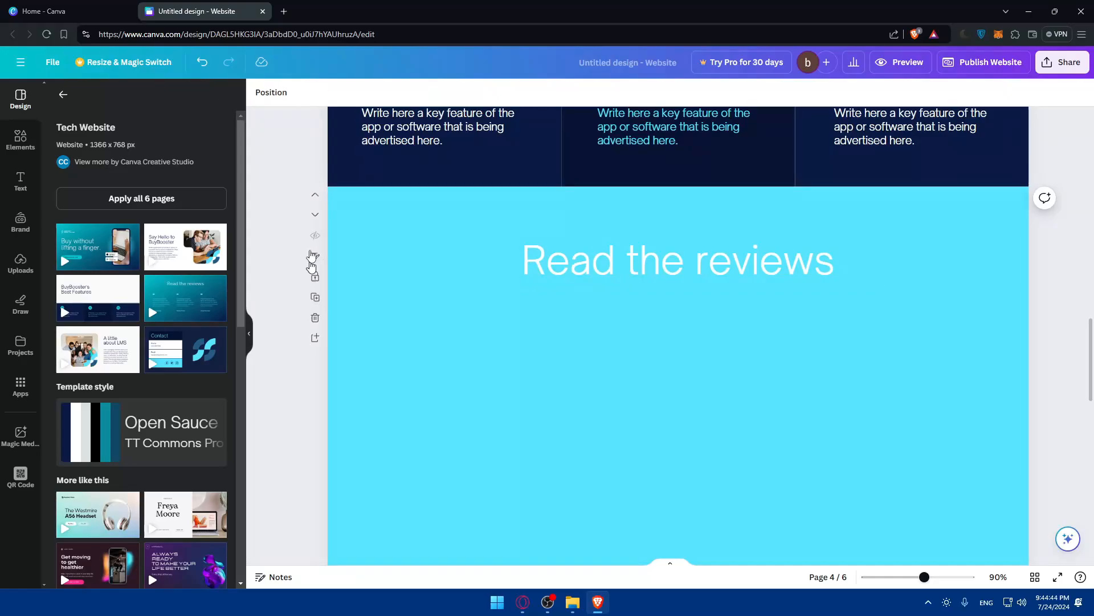
pyautogui.click(316, 318)
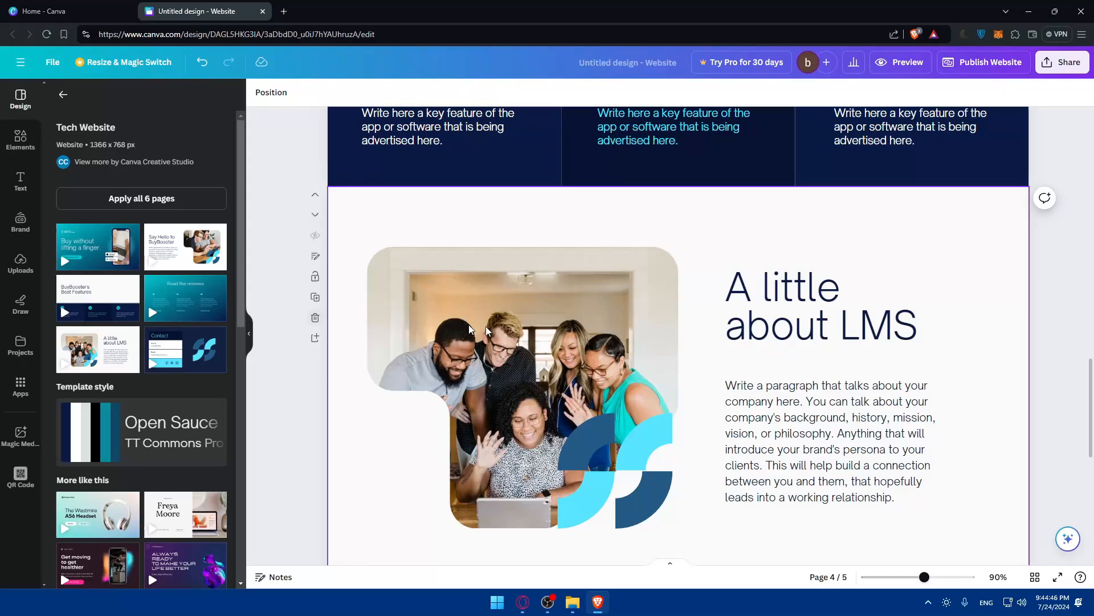
pyautogui.scroll(15, 674, 350)
pyautogui.scroll(-15, 674, 349)
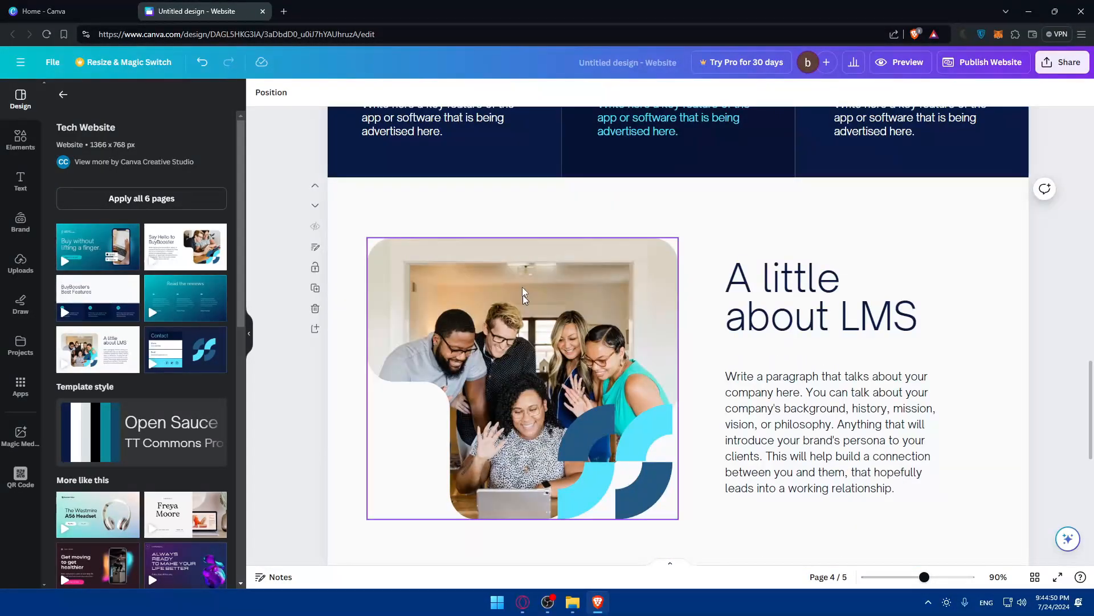
pyautogui.click(464, 222)
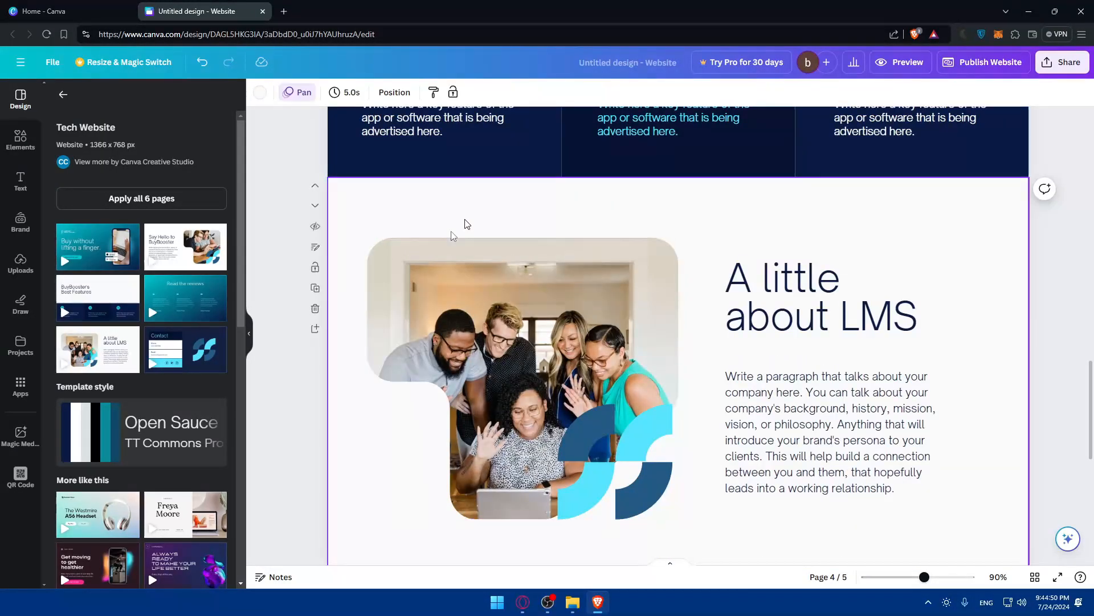
pyautogui.click(316, 308)
pyautogui.scroll(10, 614, 313)
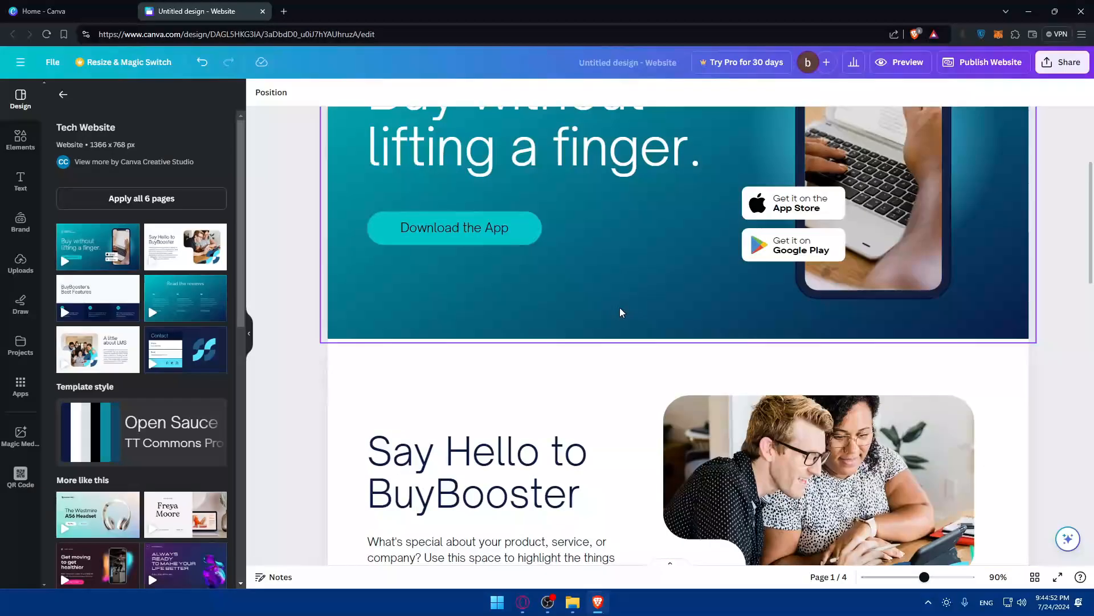
pyautogui.click(316, 470)
pyautogui.scroll(6, 505, 356)
pyautogui.scroll(-15, 506, 353)
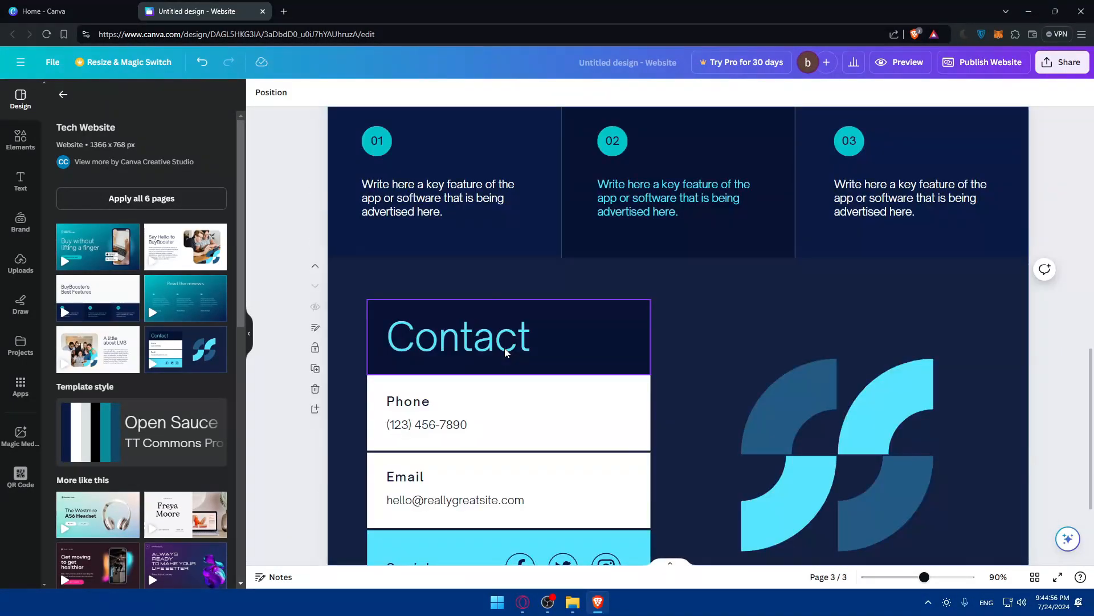
pyautogui.scroll(10, 505, 353)
# Add the purple business template's 'Get a quote or set up a consultation.' contact page as a new page.
pyautogui.scroll(4, 505, 353)
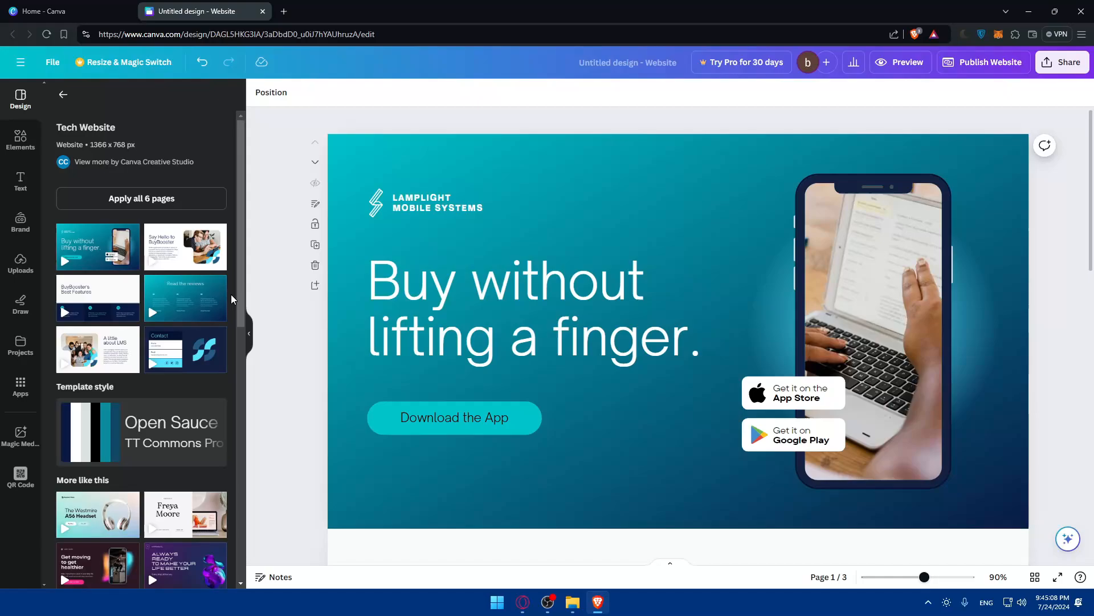
pyautogui.scroll(-3, 200, 381)
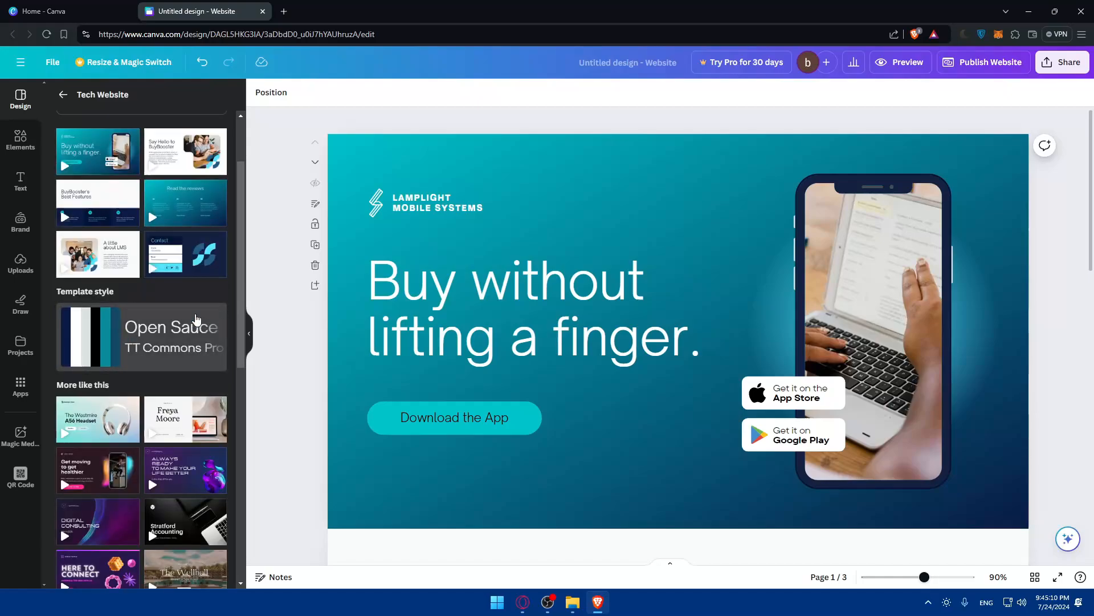
pyautogui.click(101, 418)
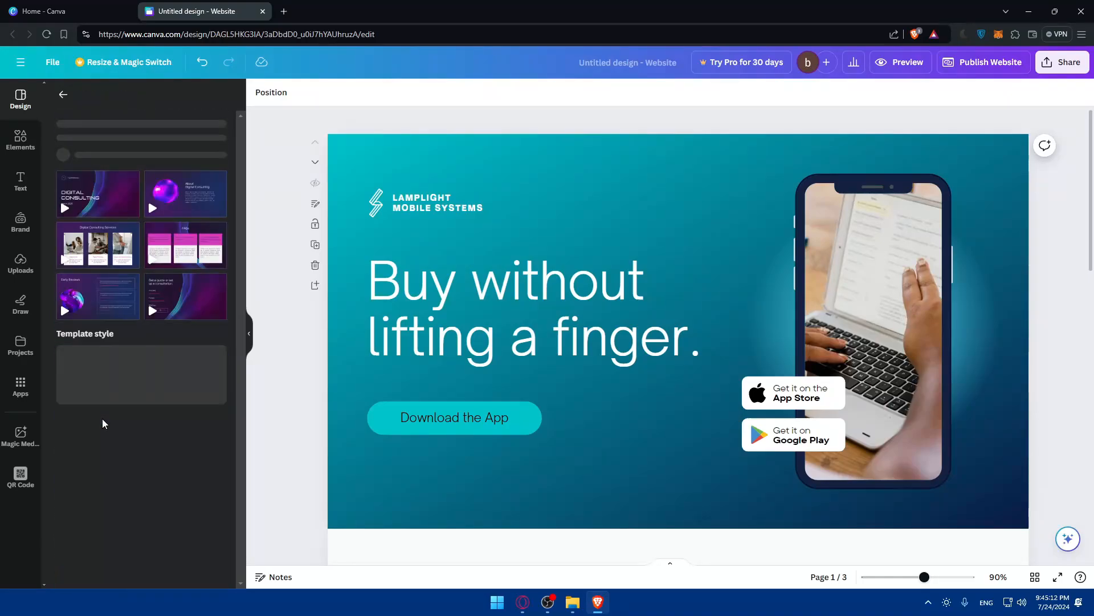
pyautogui.scroll(-2, 176, 289)
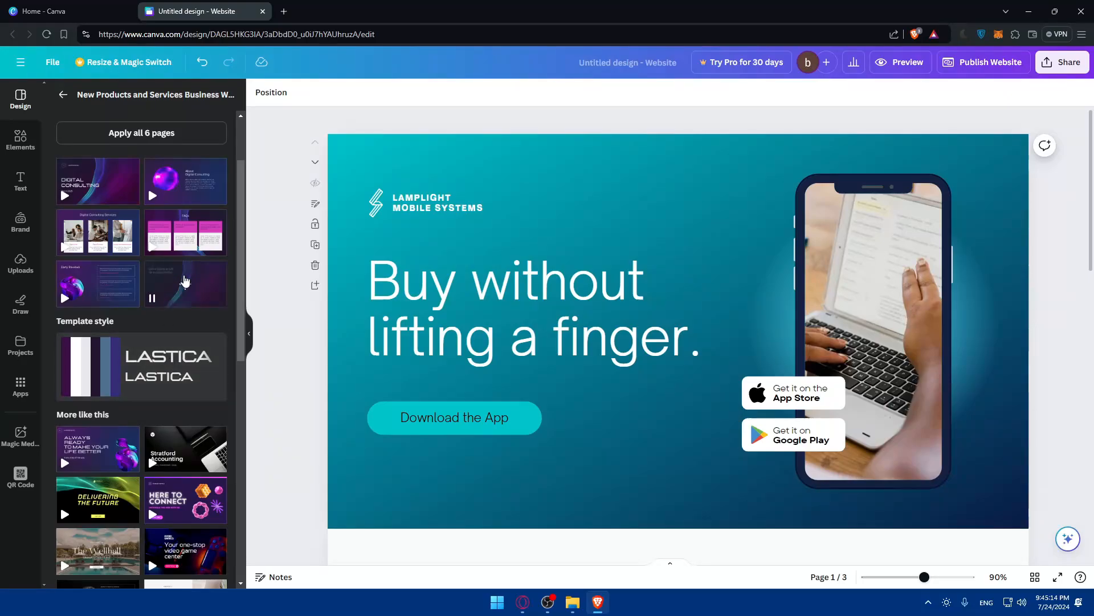
pyautogui.click(177, 288)
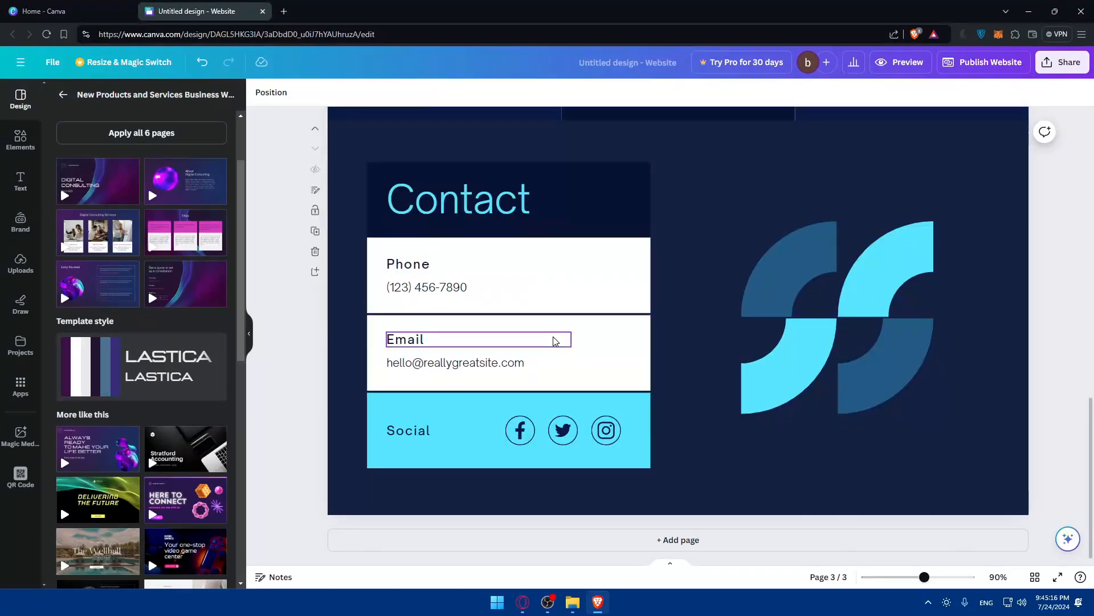
pyautogui.click(185, 283)
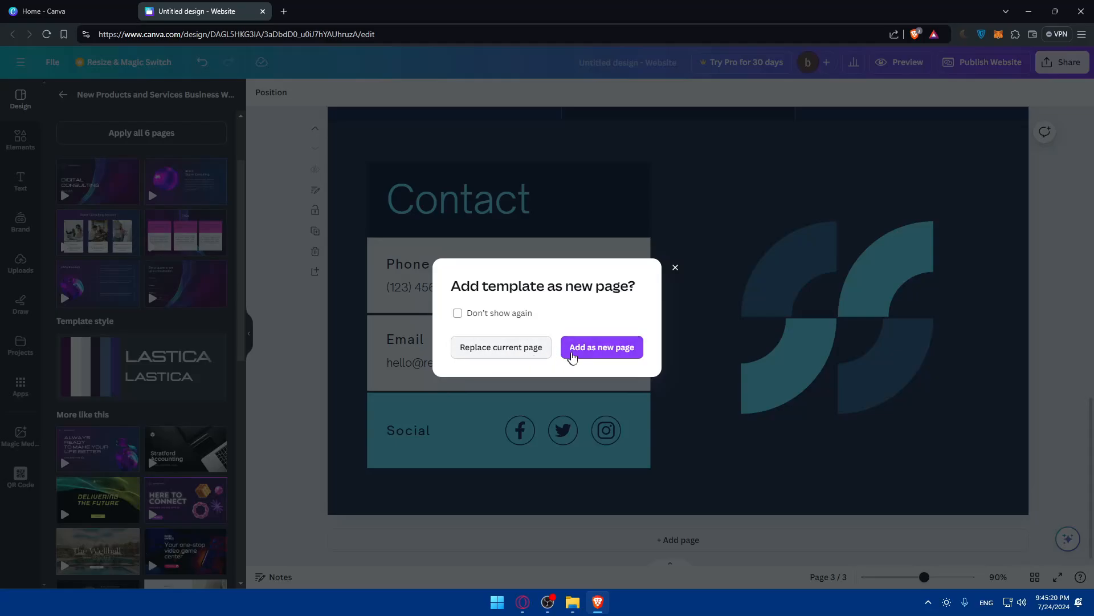
pyautogui.click(587, 354)
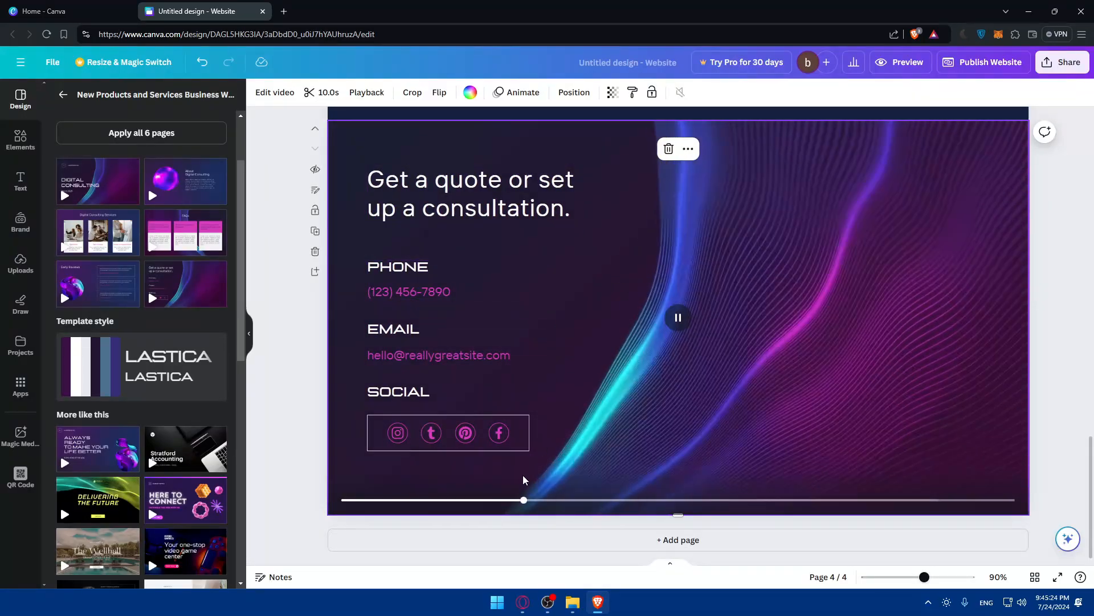
pyautogui.moveTo(587, 500); pyautogui.dragTo(344, 499)
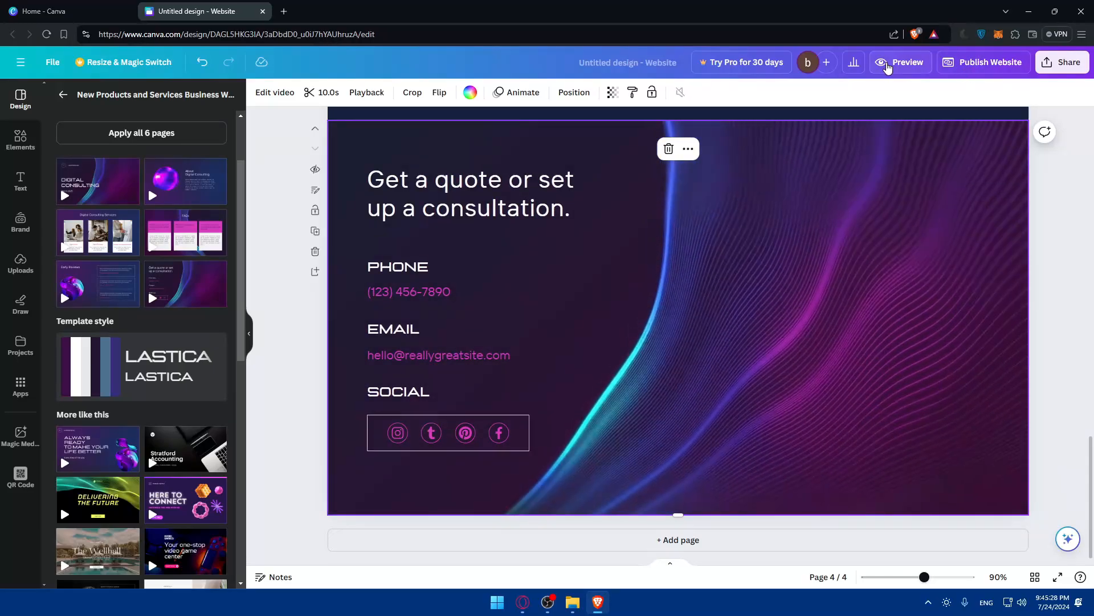
pyautogui.click(901, 62)
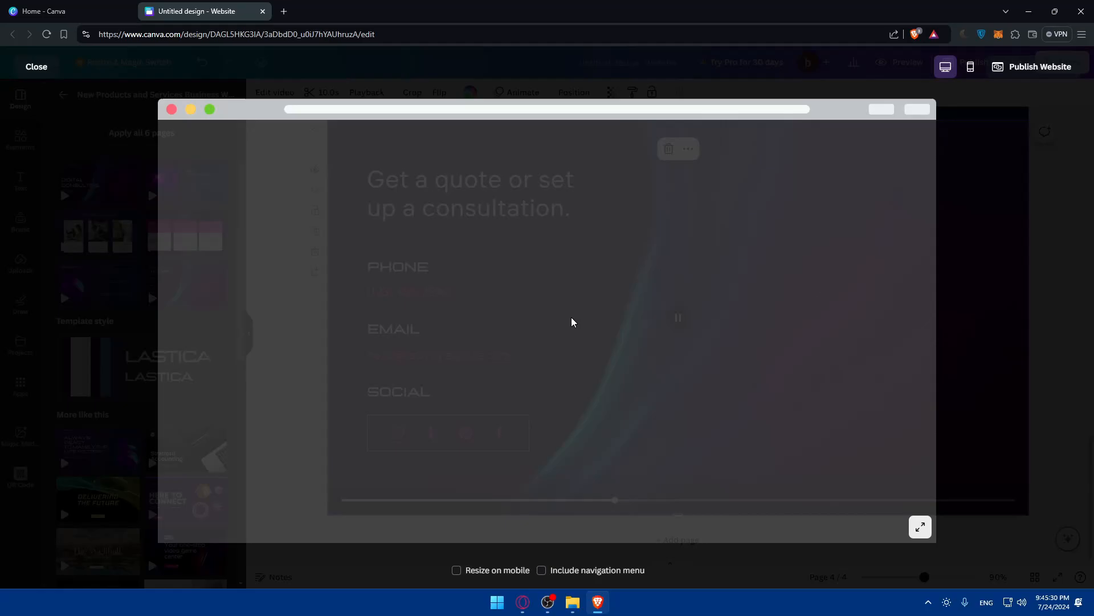
pyautogui.scroll(-15, 513, 339)
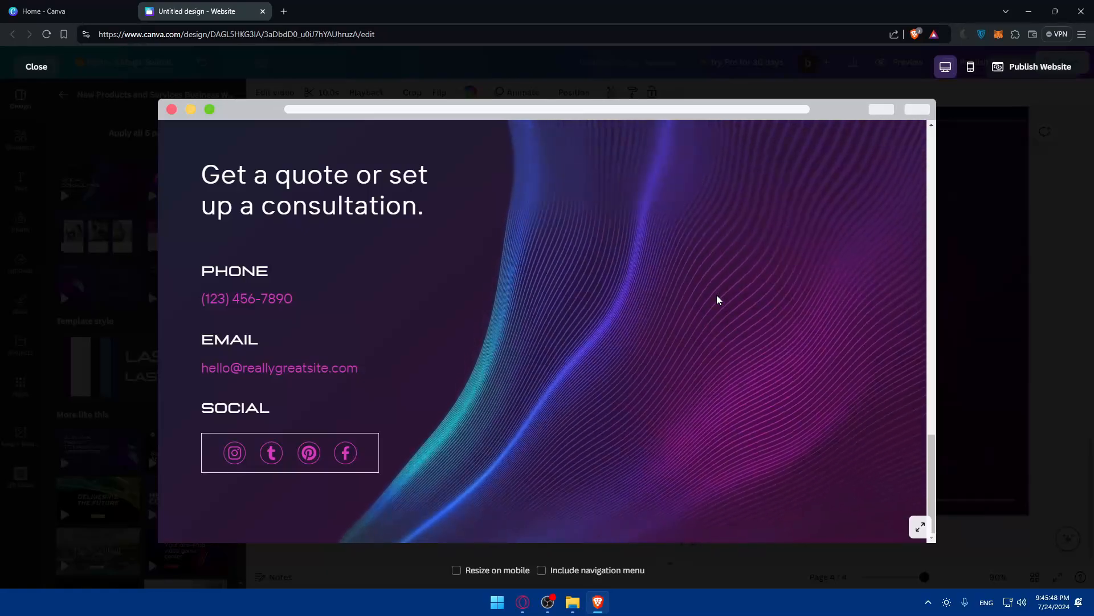
pyautogui.click(960, 268)
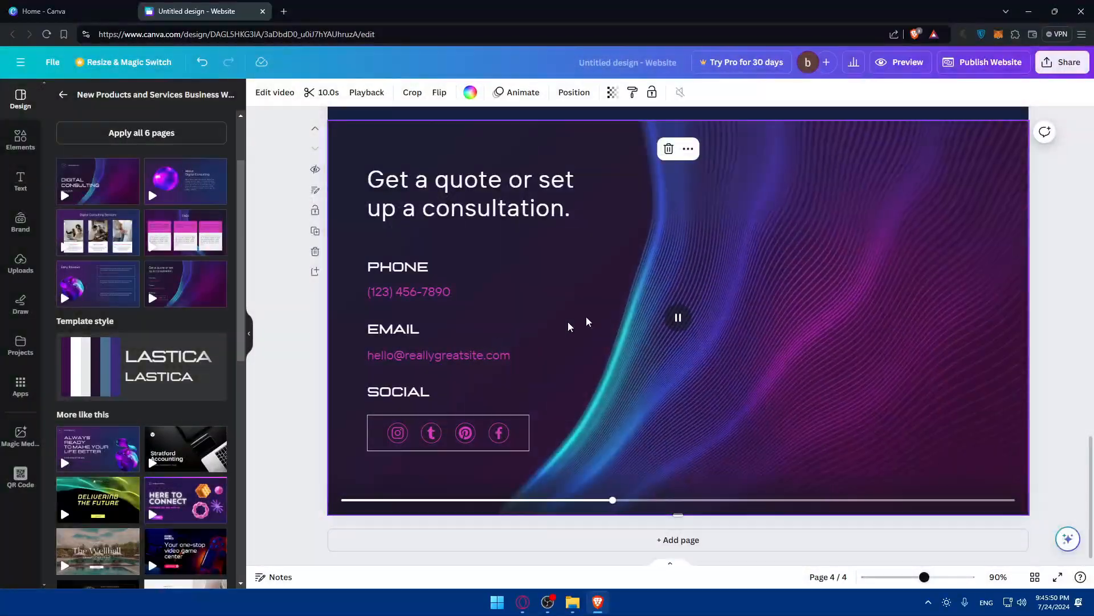
pyautogui.click(459, 356)
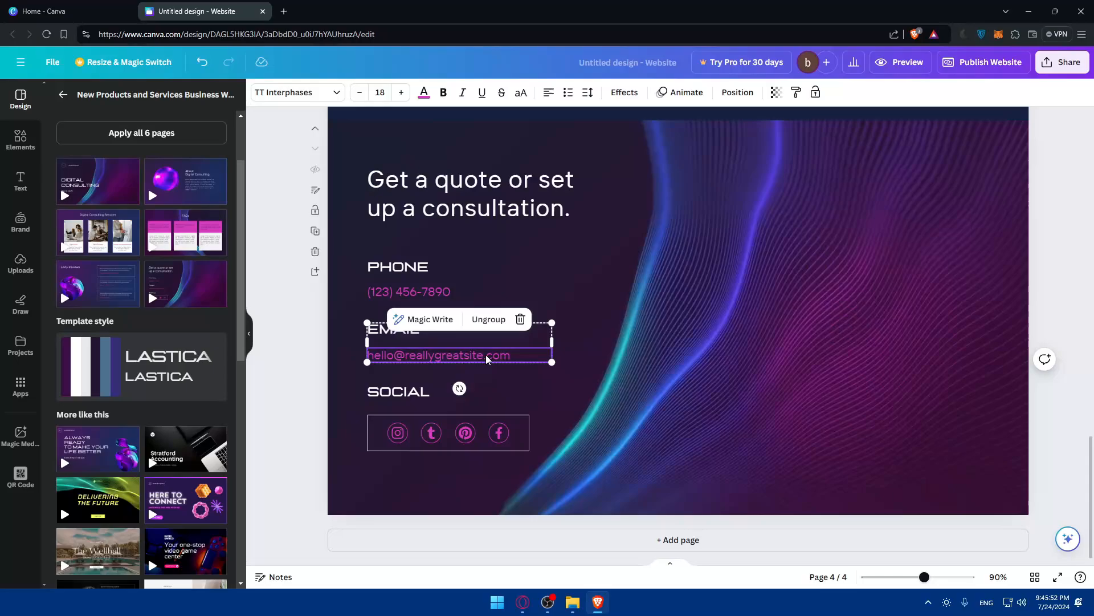
pyautogui.doubleClick(447, 356)
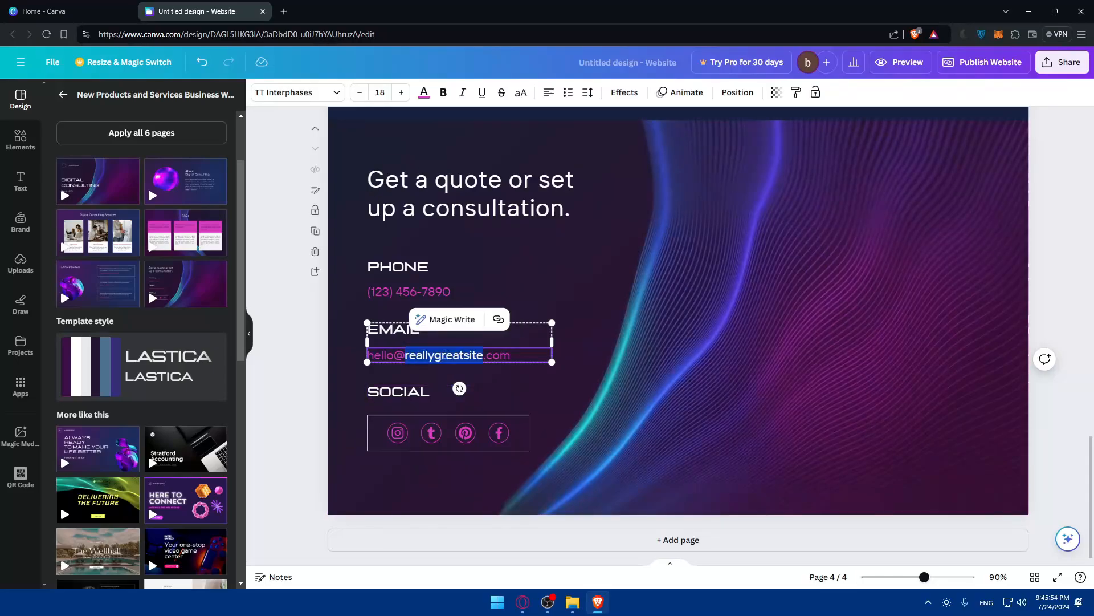
pyautogui.click(505, 356)
pyautogui.moveTo(505, 356); pyautogui.dragTo(374, 356)
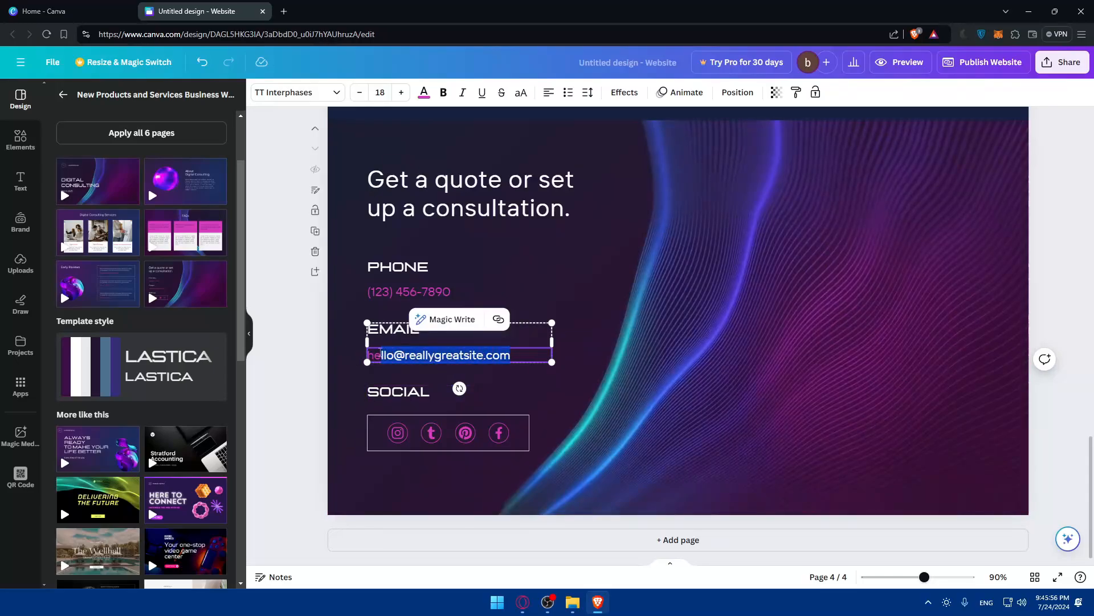
pyautogui.press('BackSpace')
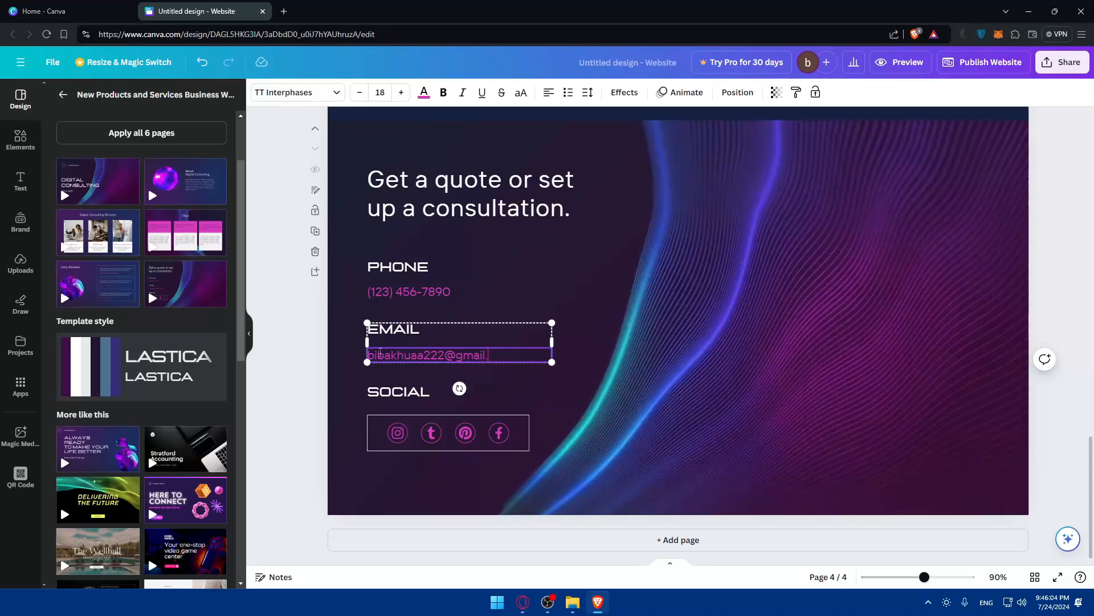
pyautogui.press('BackSpace')
pyautogui.press('BackSpace')
pyautogui.press('BackSpace')
pyautogui.moveTo(453, 289)
pyautogui.mouseDown()
pyautogui.moveTo(427, 287)
pyautogui.moveTo(473, 290)
pyautogui.mouseUp()
pyautogui.hotkey('ctrl', 'z')
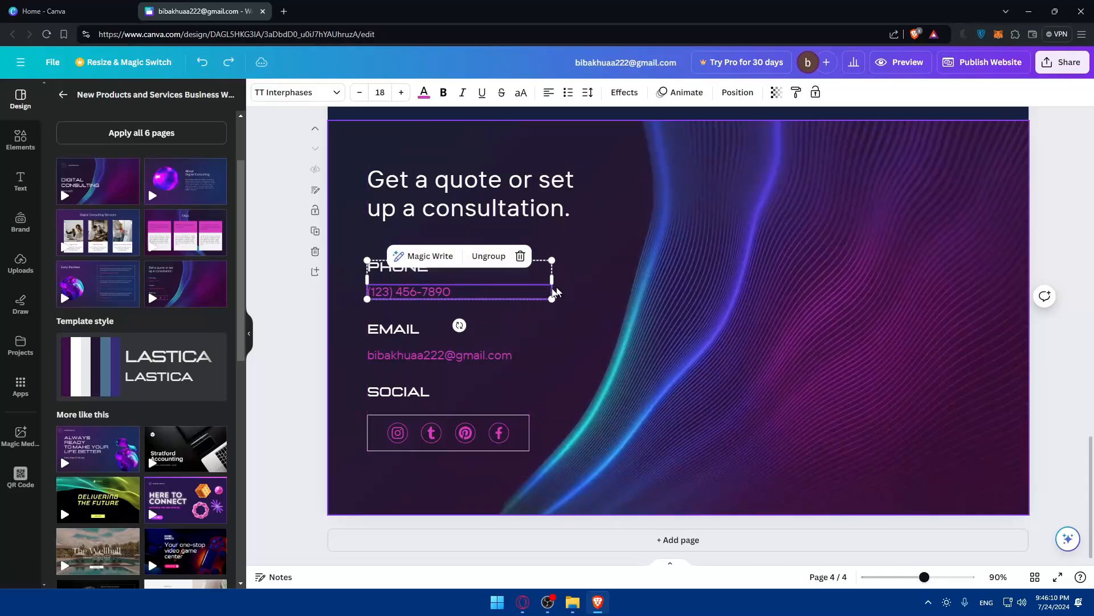
pyautogui.doubleClick(437, 292)
pyautogui.tripleClick(438, 292)
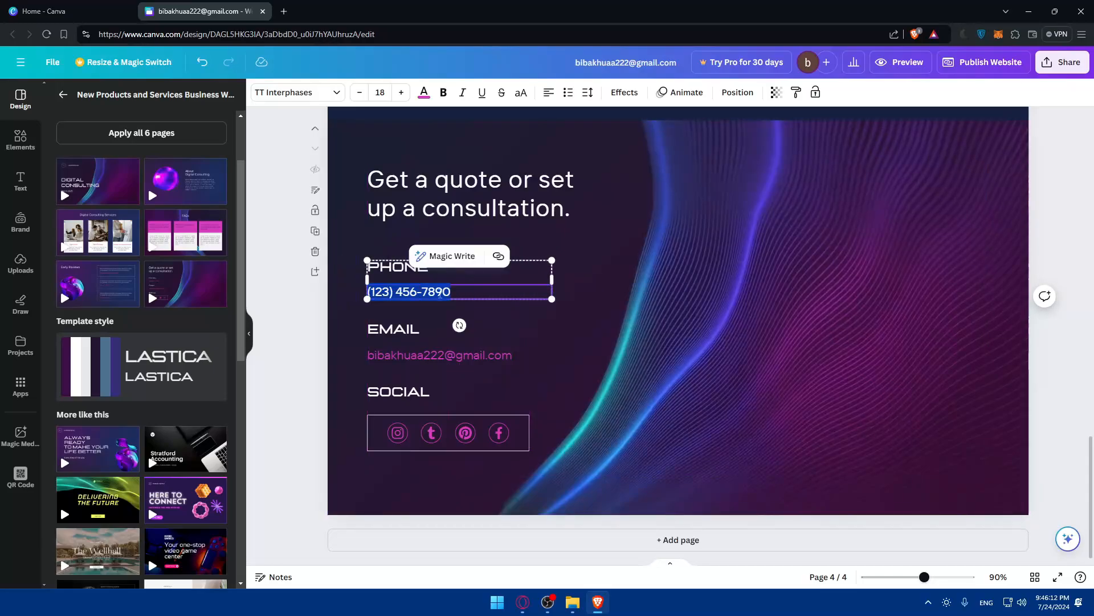
pyautogui.press('BackSpace')
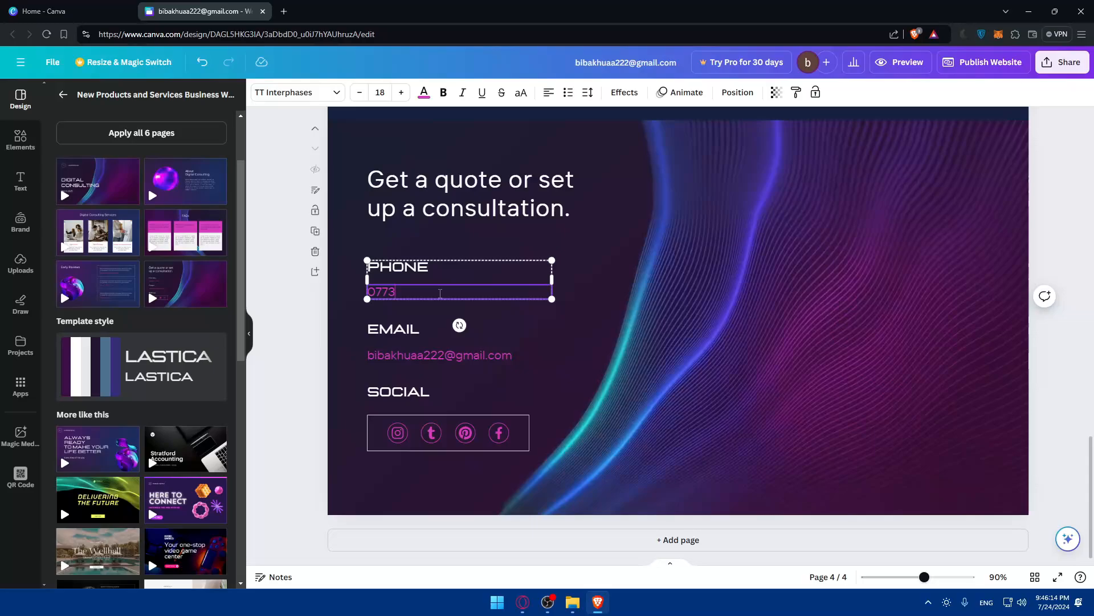
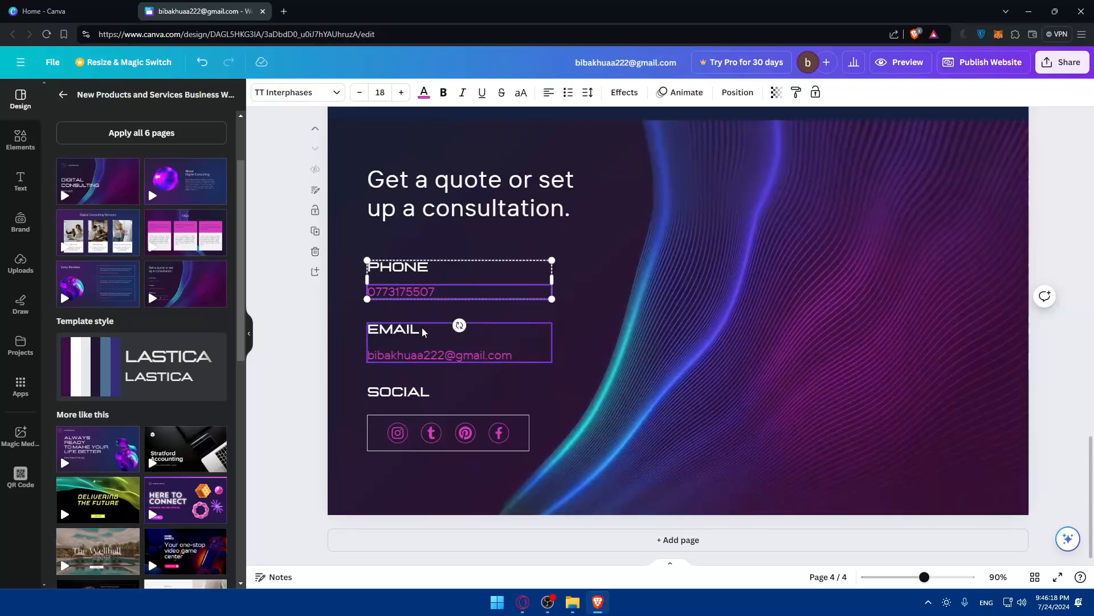
# Ungroup the four SOCIAL icons (Instagram, Tumblr, Pinterest, Facebook) into separate elements.
pyautogui.click(396, 438)
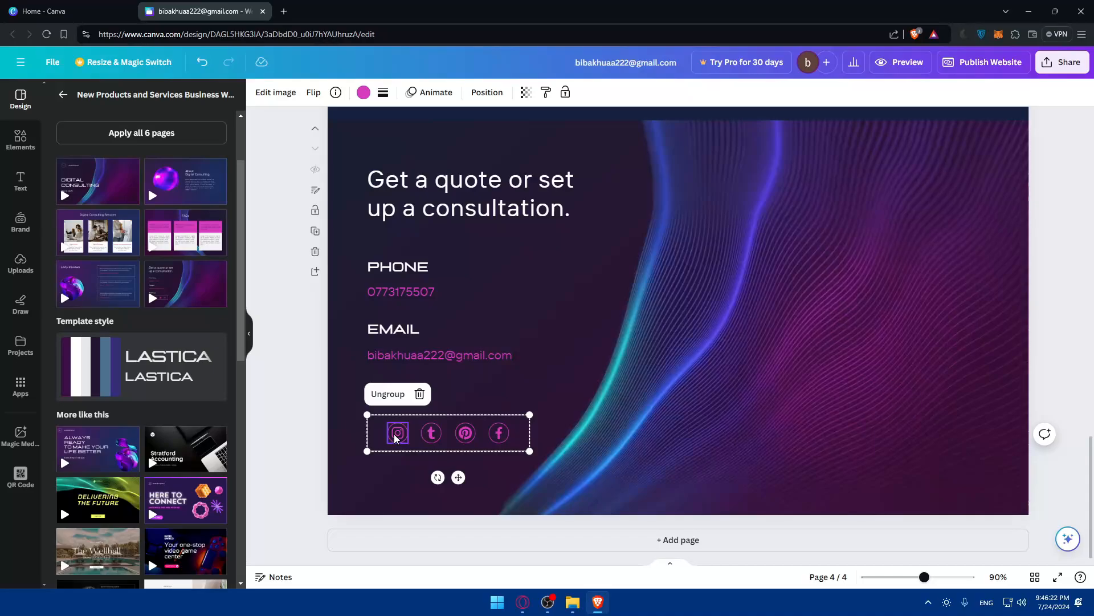
pyautogui.press('Delete')
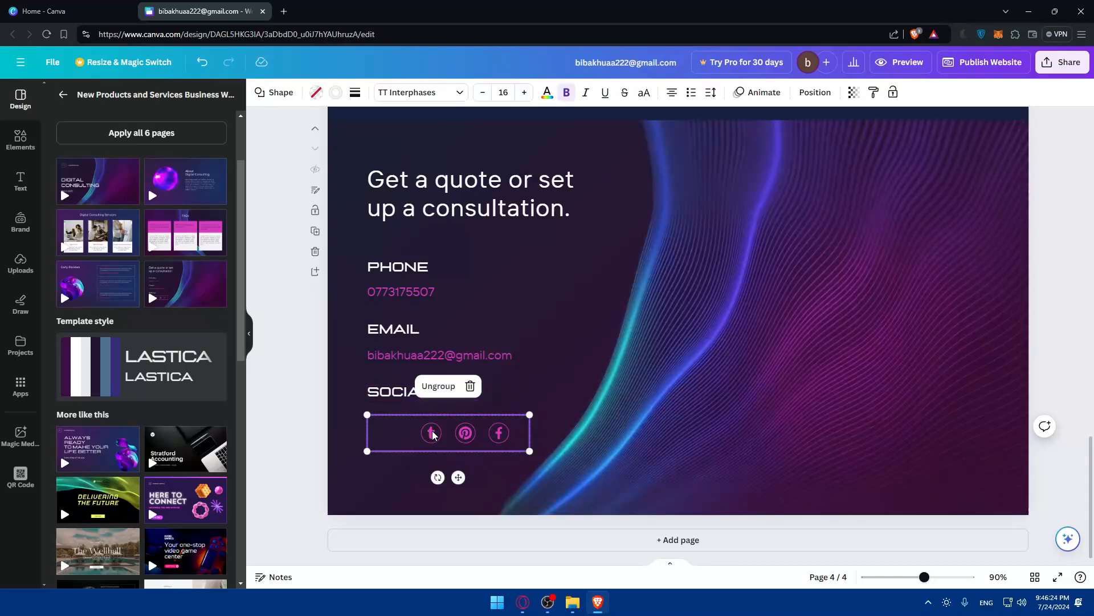
pyautogui.hotkey('ctrl', 'z')
pyautogui.click(433, 437)
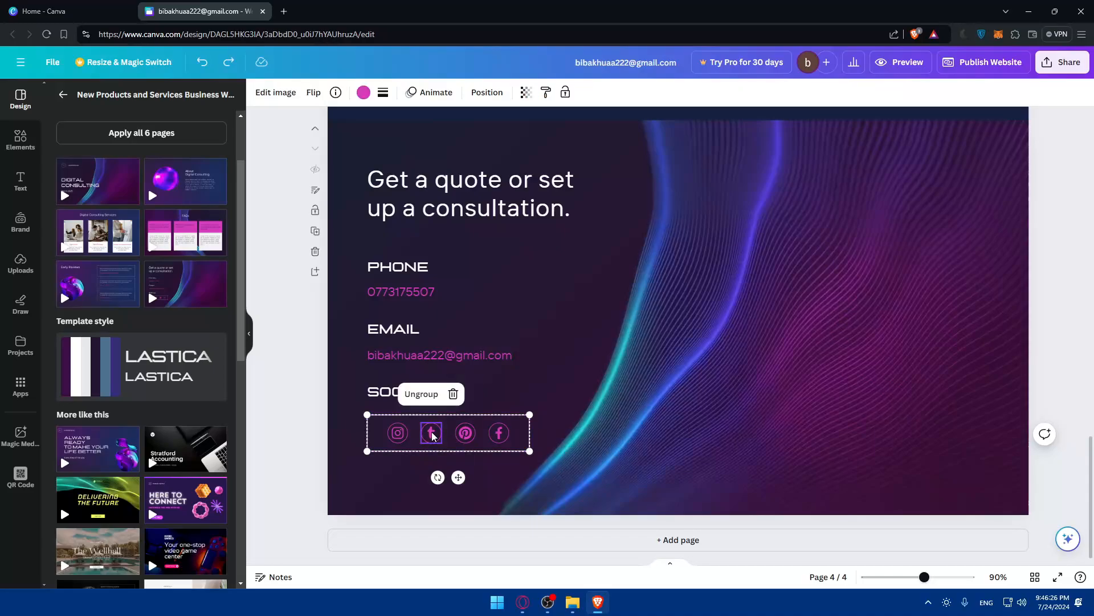
pyautogui.click(465, 439)
pyautogui.click(498, 434)
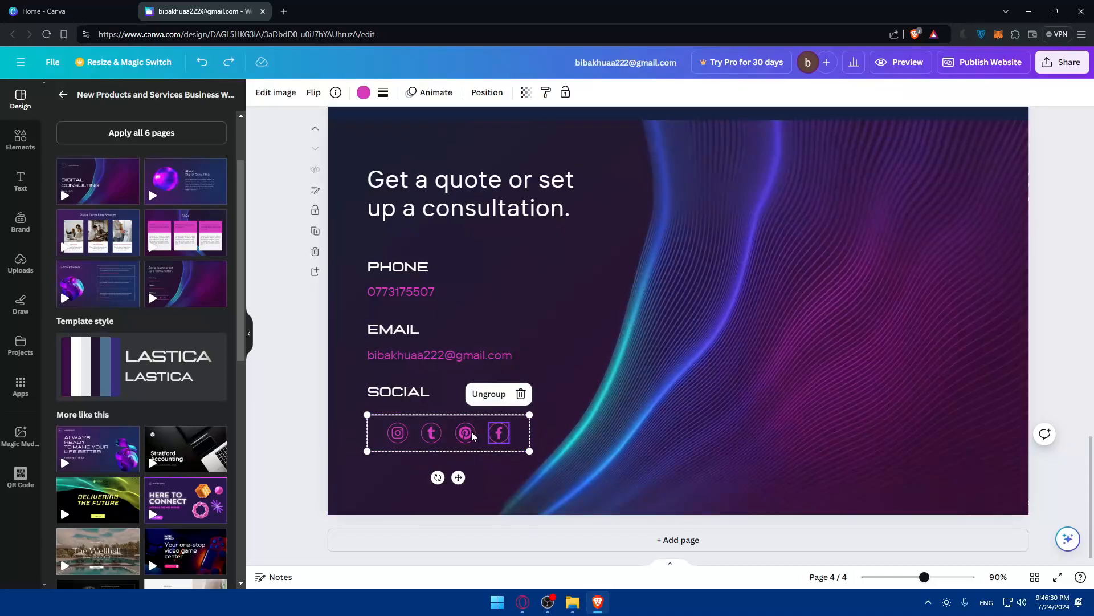
pyautogui.click(488, 394)
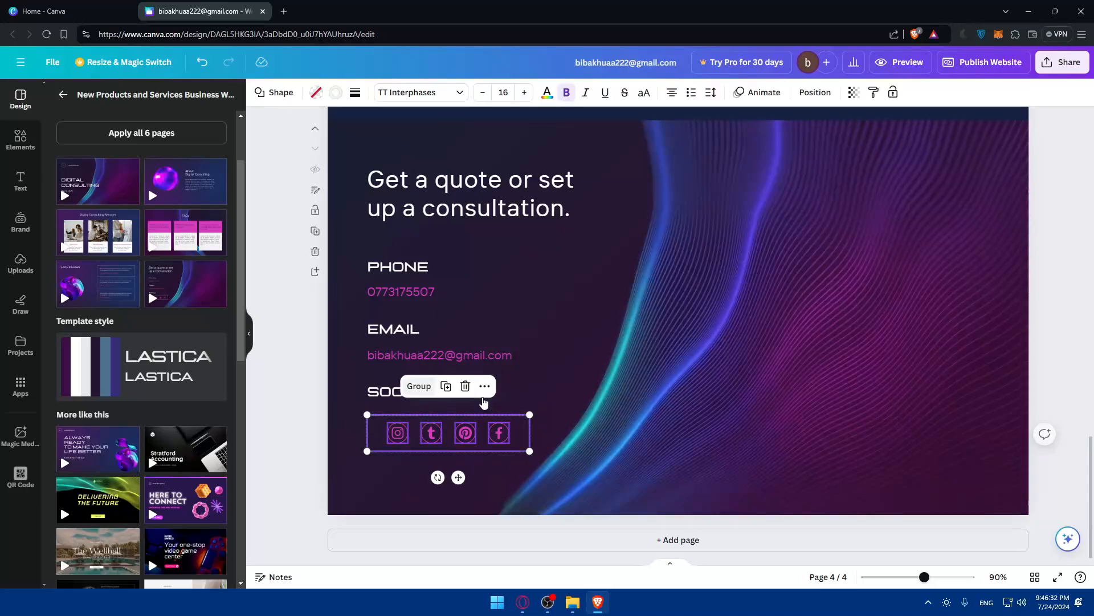
# Open the Link entry box for the social icons from the more-actions menu.
pyautogui.rightClick(399, 436)
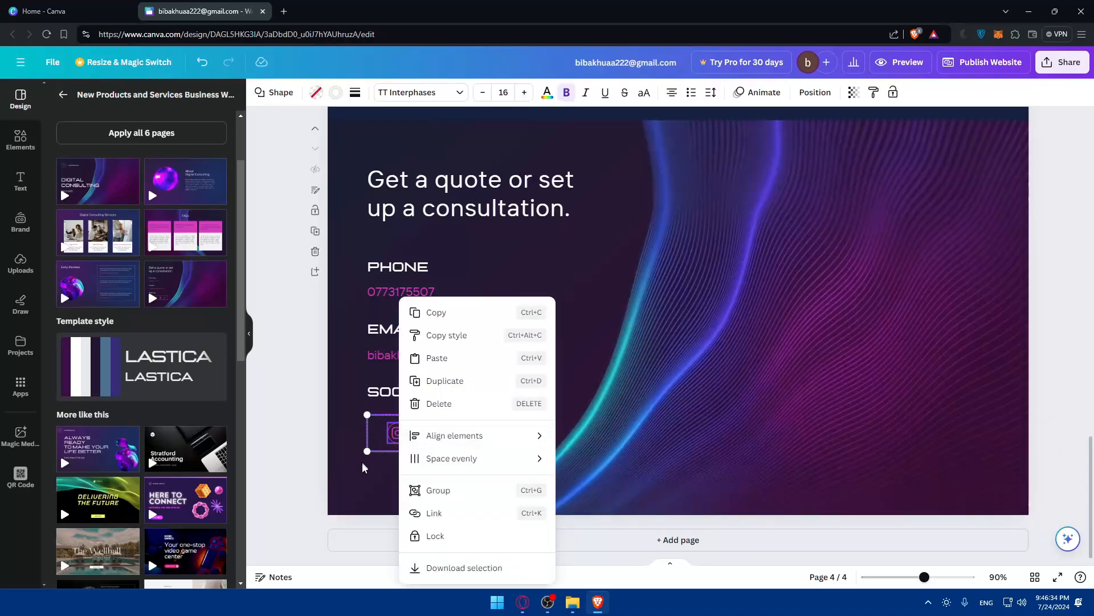
pyautogui.press('Escape')
pyautogui.click(484, 388)
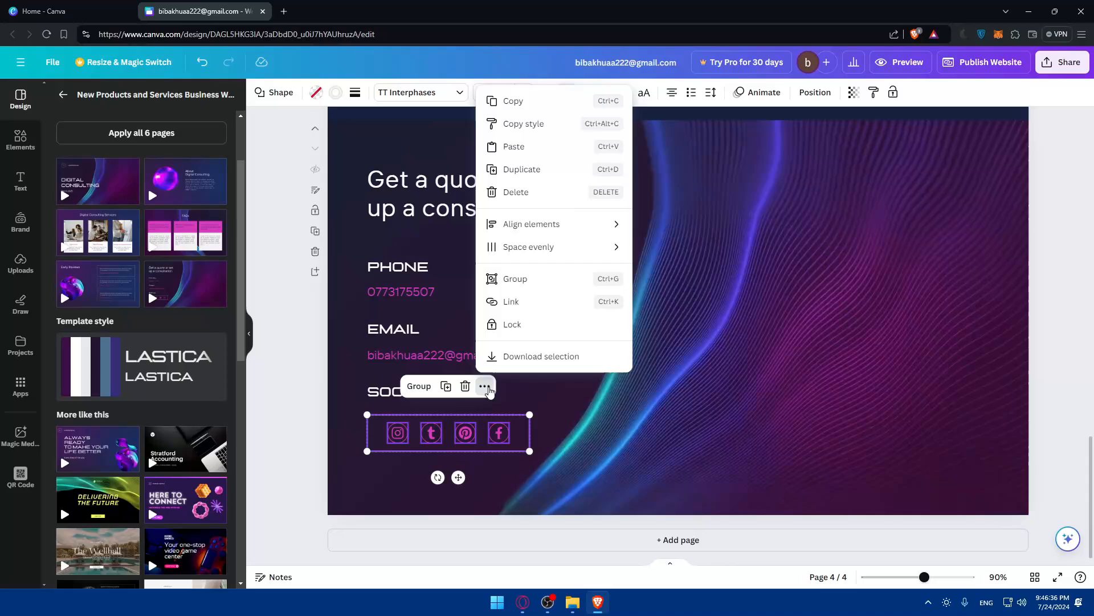
pyautogui.click(529, 303)
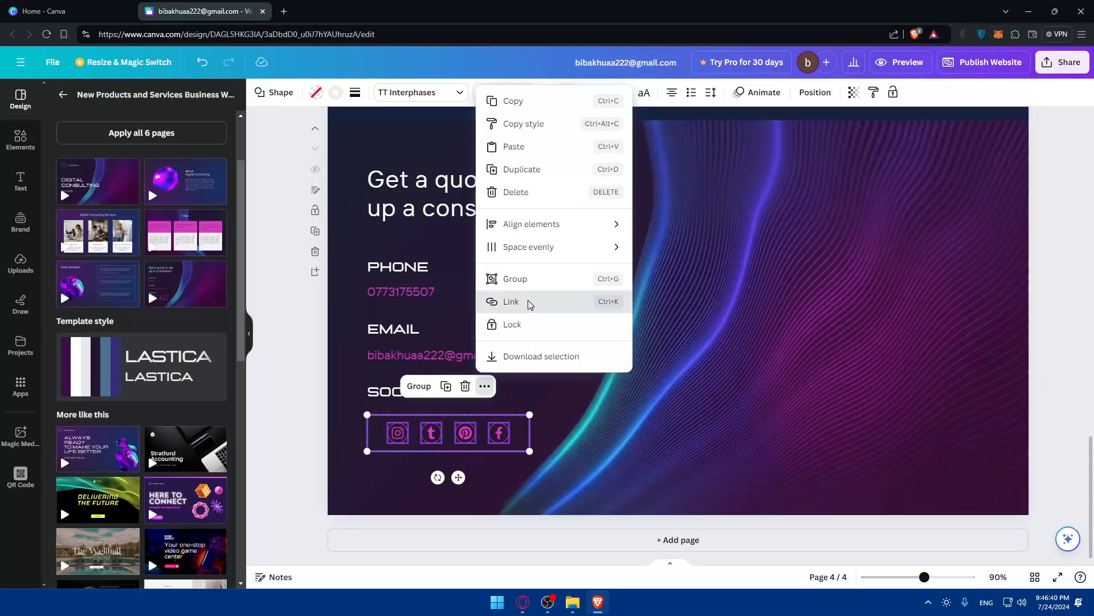
# Load instagram.com in a new browser tab, open the profile page, and select its address.
pyautogui.write('in')
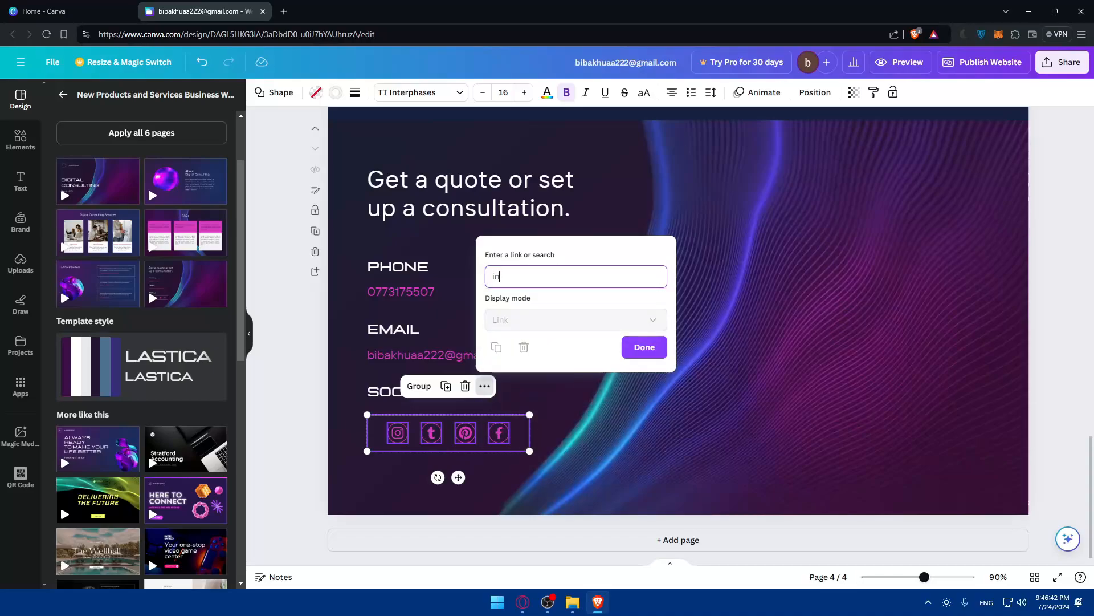
pyautogui.write('stagr')
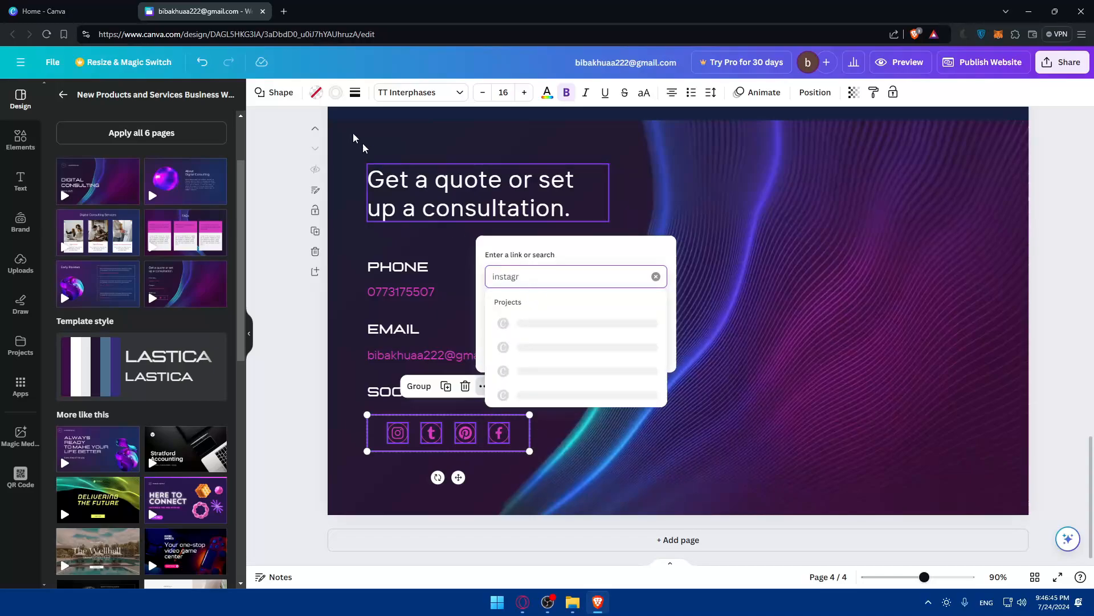
pyautogui.click(282, 12)
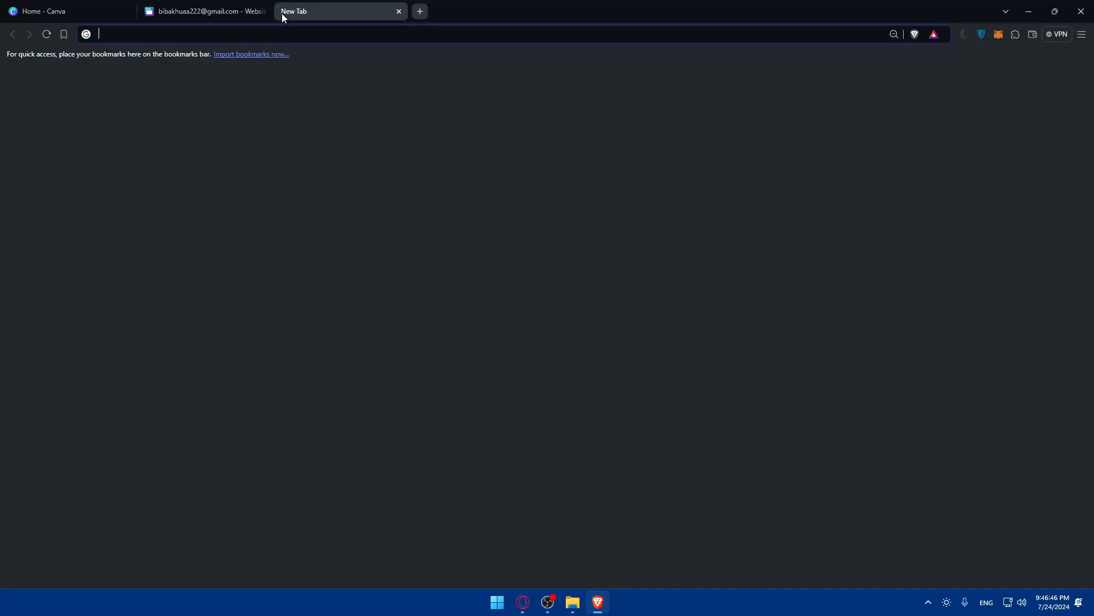
pyautogui.write('instagram.com')
pyautogui.press('Return')
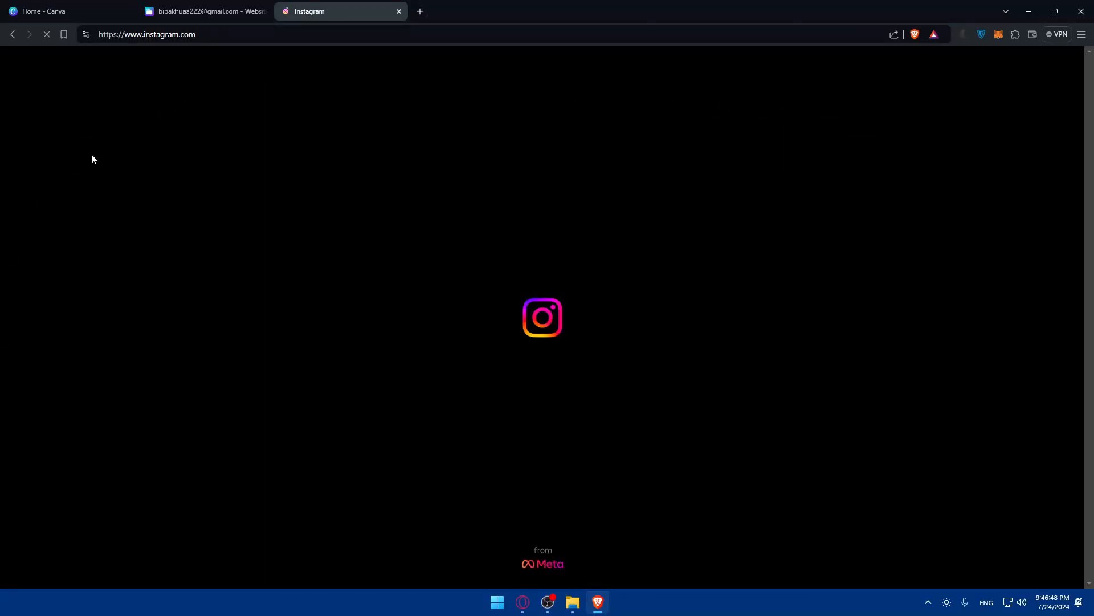
pyautogui.click(59, 345)
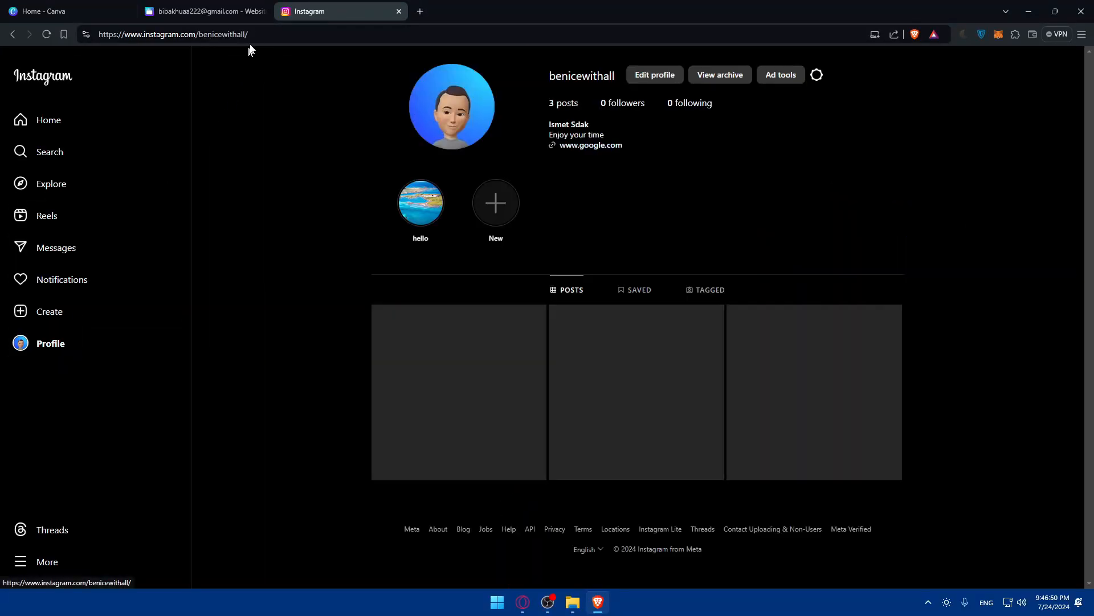
pyautogui.click(217, 34)
pyautogui.hotkey('ctrl', 'c')
# Paste the Instagram profile address as the social icon group's link, then preview the website.
pyautogui.click(205, 11)
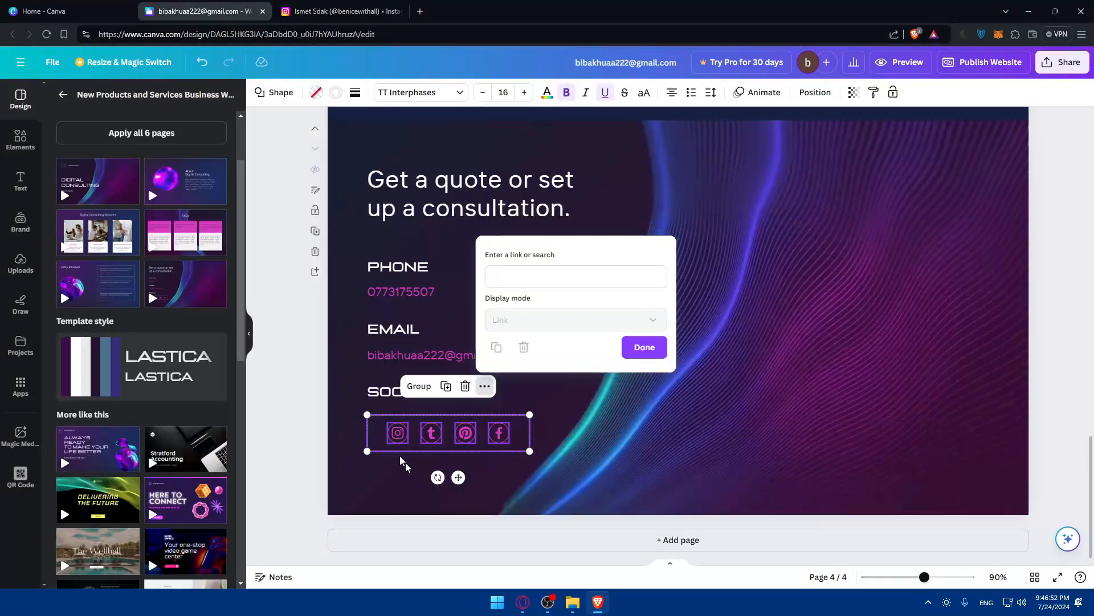
pyautogui.click(559, 278)
pyautogui.hotkey('ctrl', 'v')
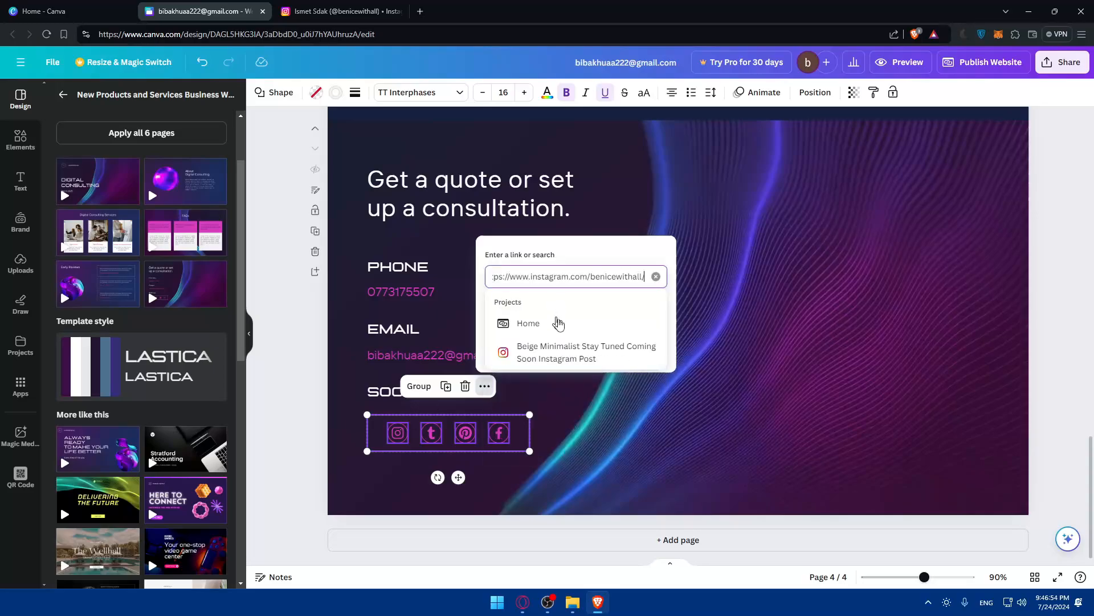
pyautogui.click(639, 352)
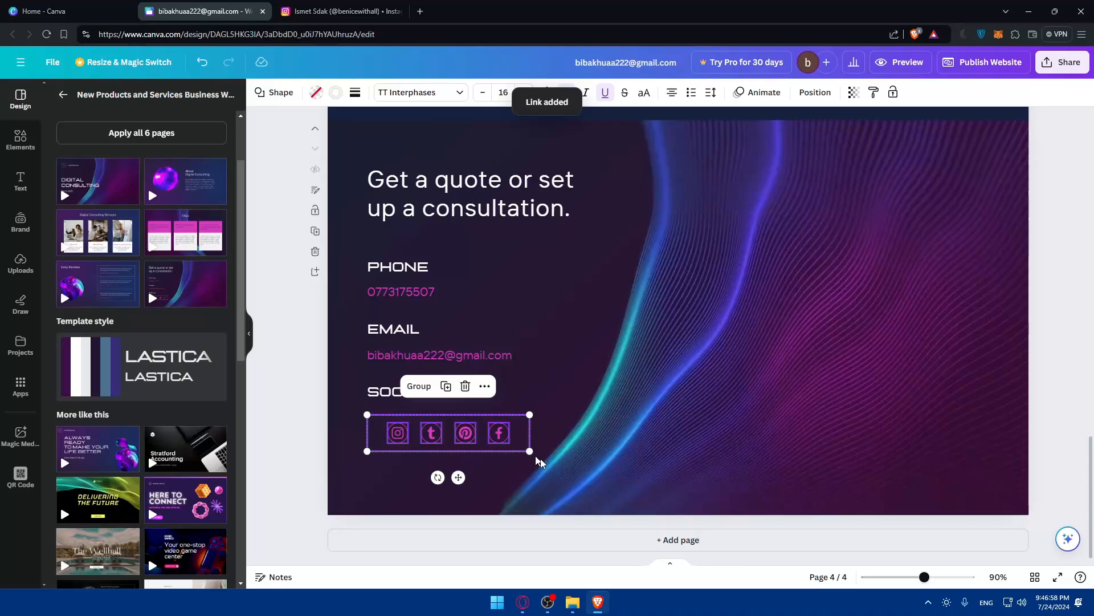
pyautogui.click(903, 63)
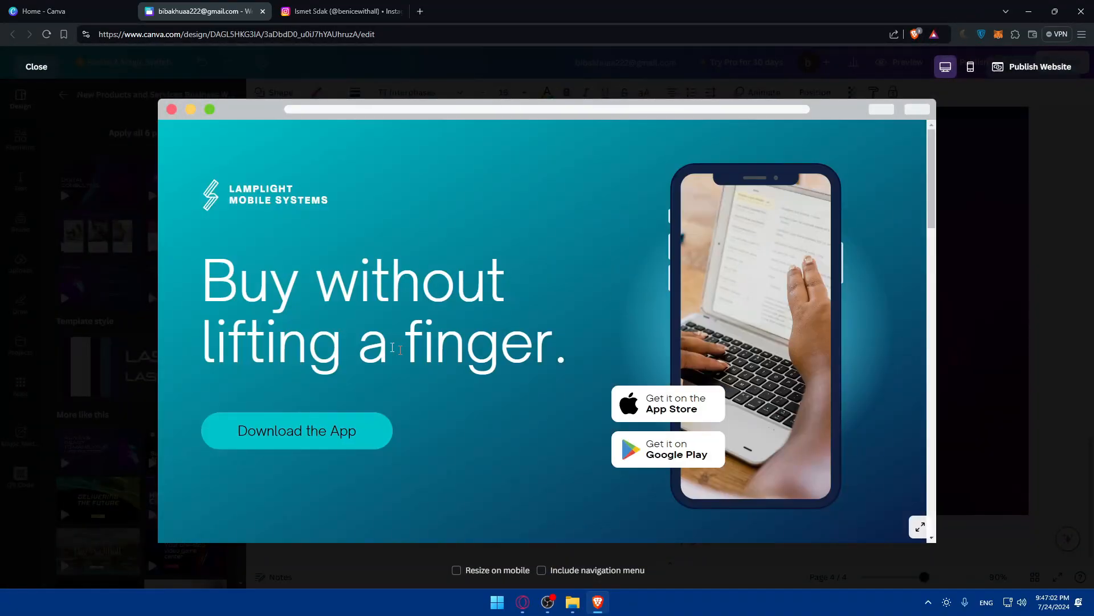
pyautogui.scroll(-10, 516, 222)
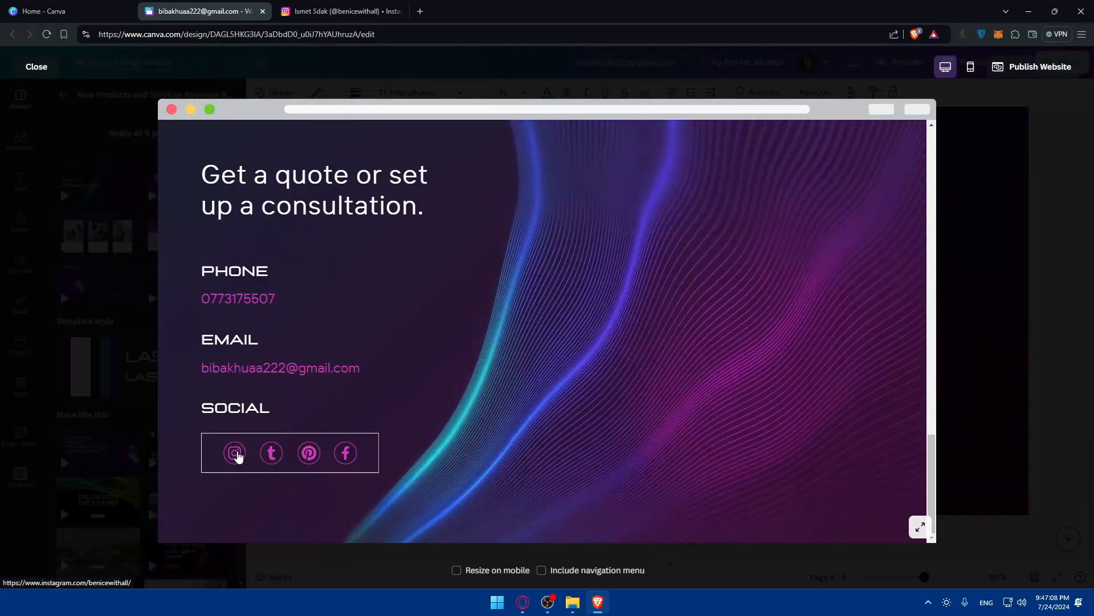
pyautogui.click(234, 452)
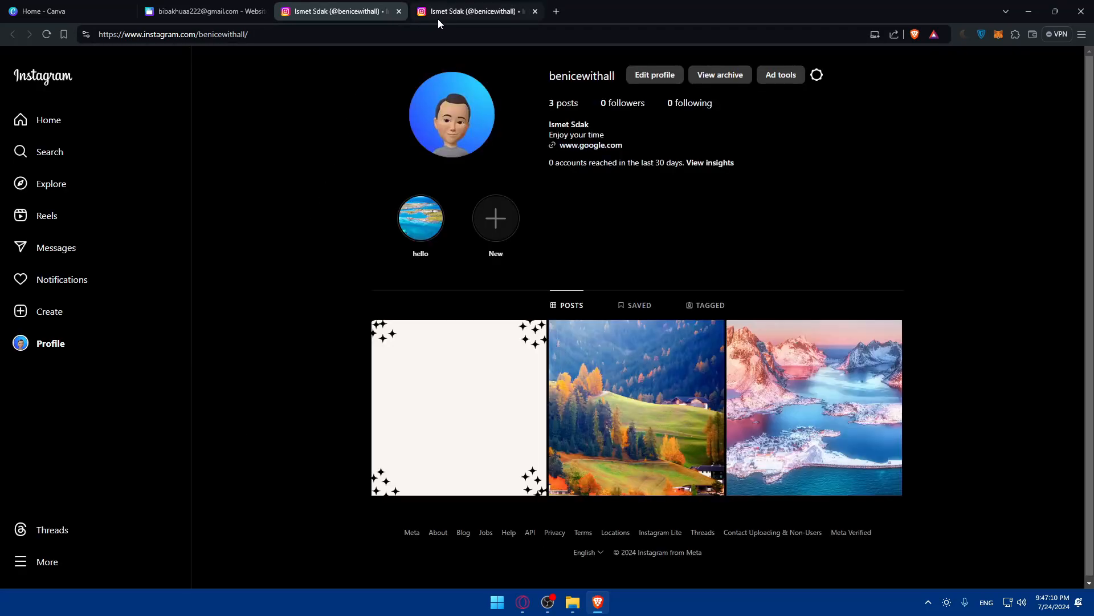
pyautogui.click(497, 14)
pyautogui.click(534, 11)
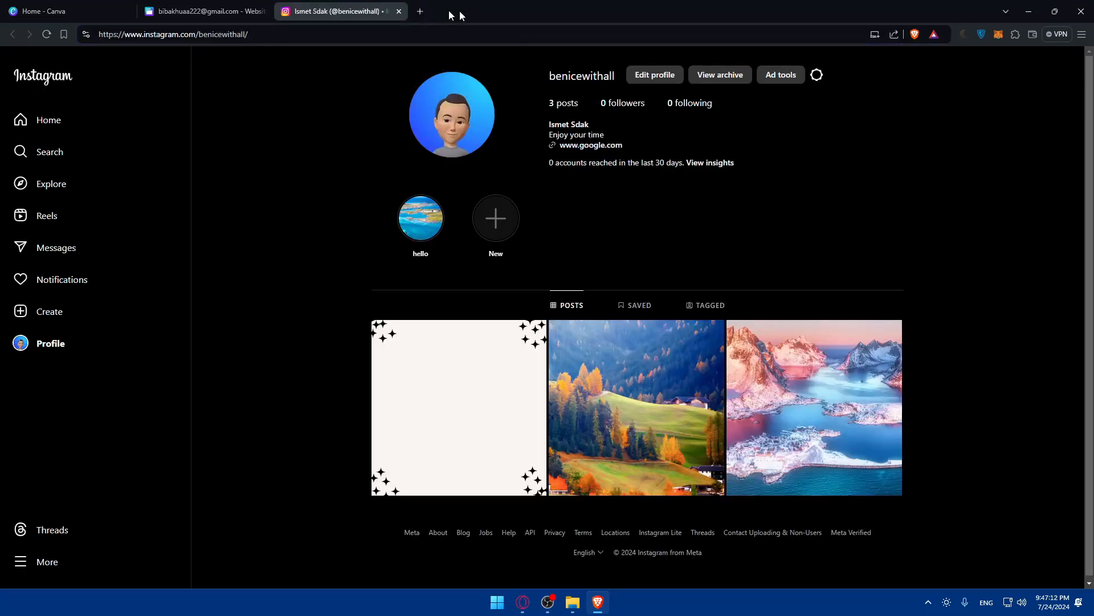
pyautogui.click(399, 11)
pyautogui.click(265, 454)
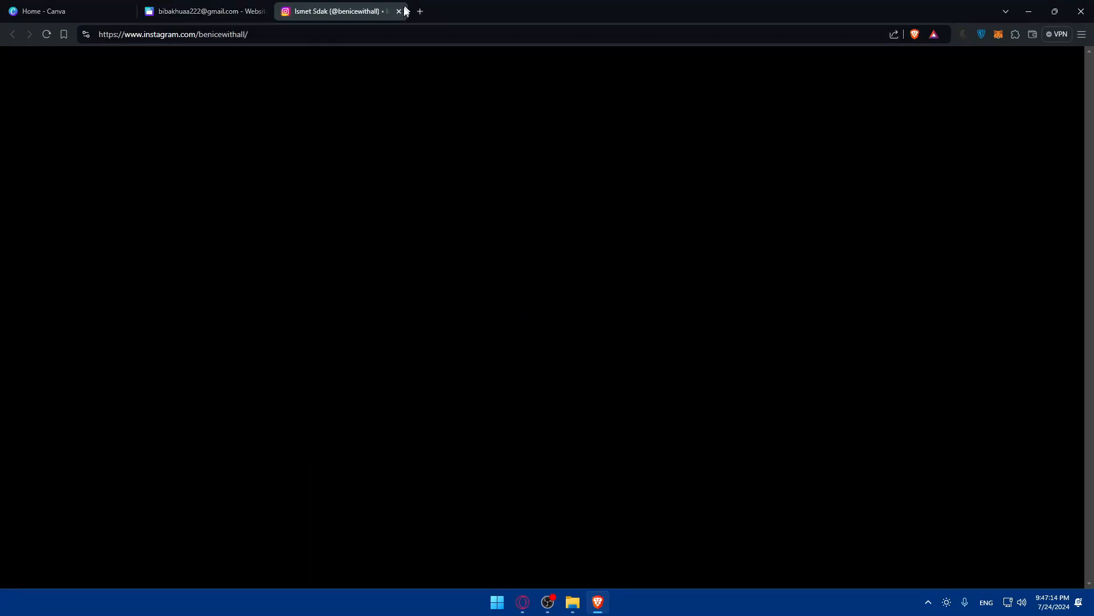
pyautogui.click(399, 12)
pyautogui.click(310, 452)
pyautogui.click(399, 11)
pyautogui.click(234, 452)
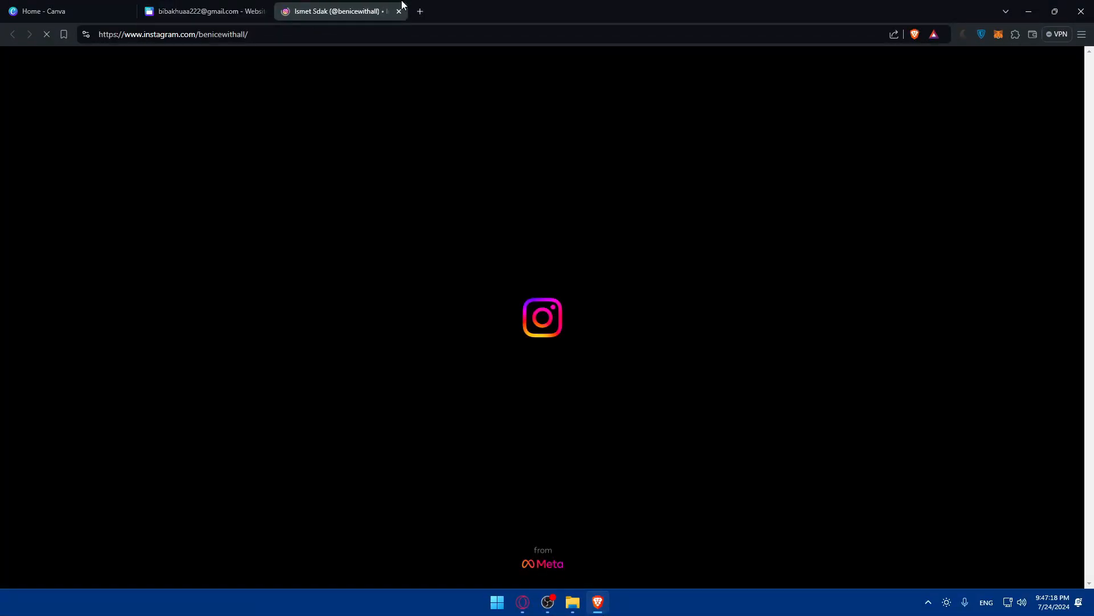
pyautogui.click(399, 12)
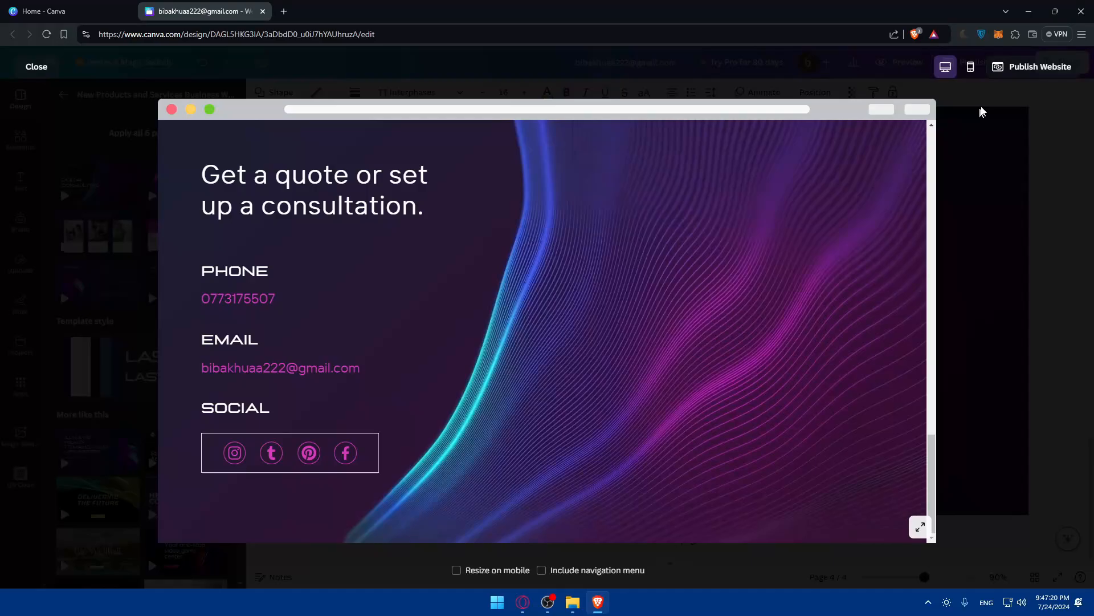
pyautogui.click(983, 112)
# Select each social icon and the whole group in turn to see which carry the link.
pyautogui.click(409, 477)
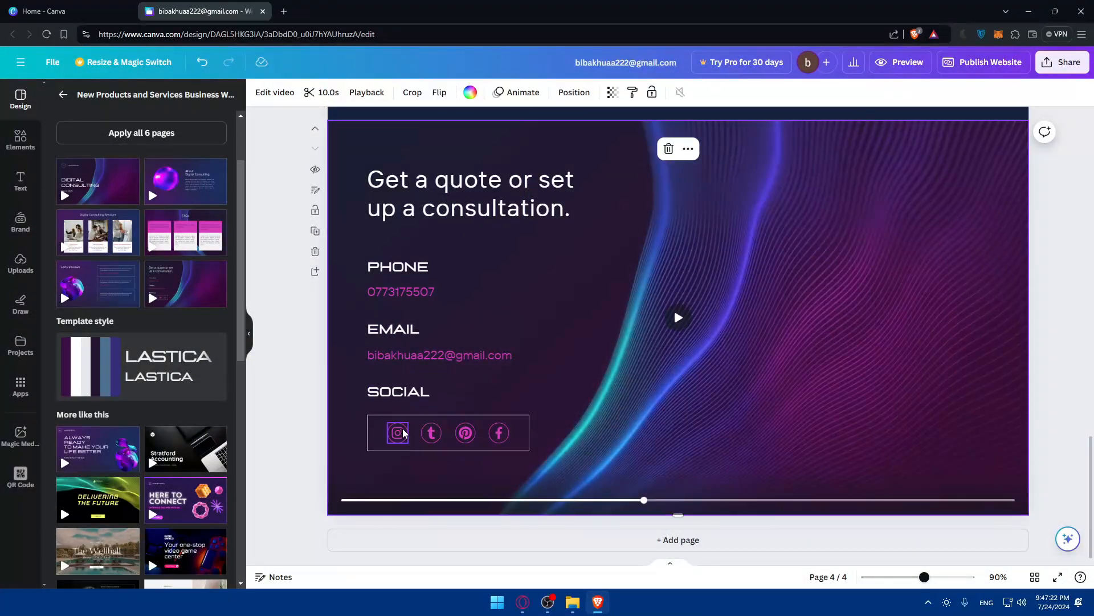
pyautogui.click(400, 434)
pyautogui.click(431, 436)
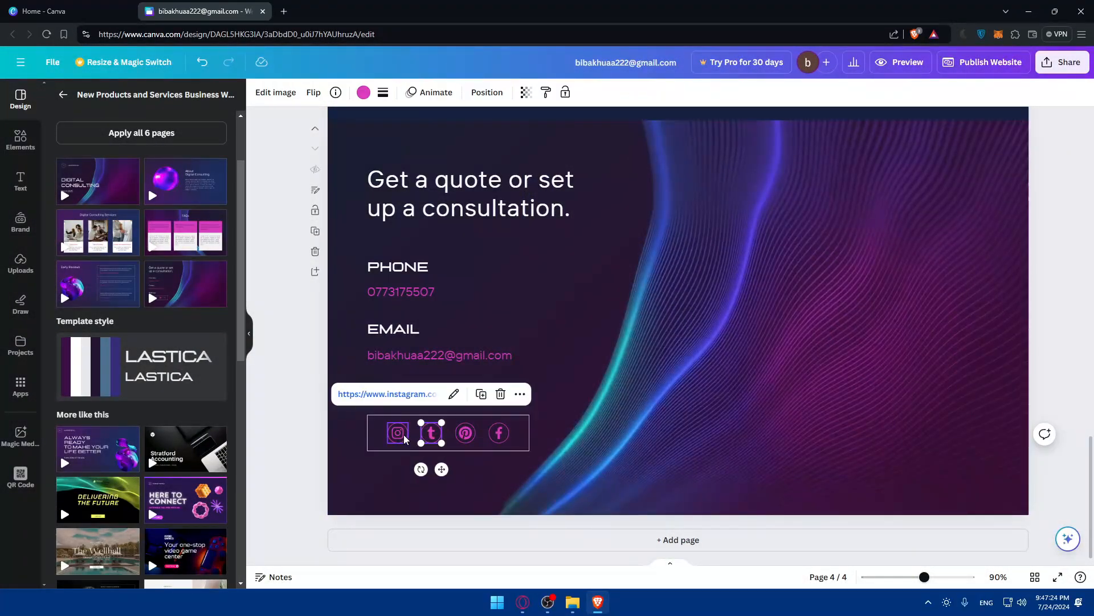
pyautogui.click(404, 434)
pyautogui.click(431, 435)
pyautogui.click(465, 433)
pyautogui.click(499, 433)
pyautogui.click(437, 432)
pyautogui.click(465, 433)
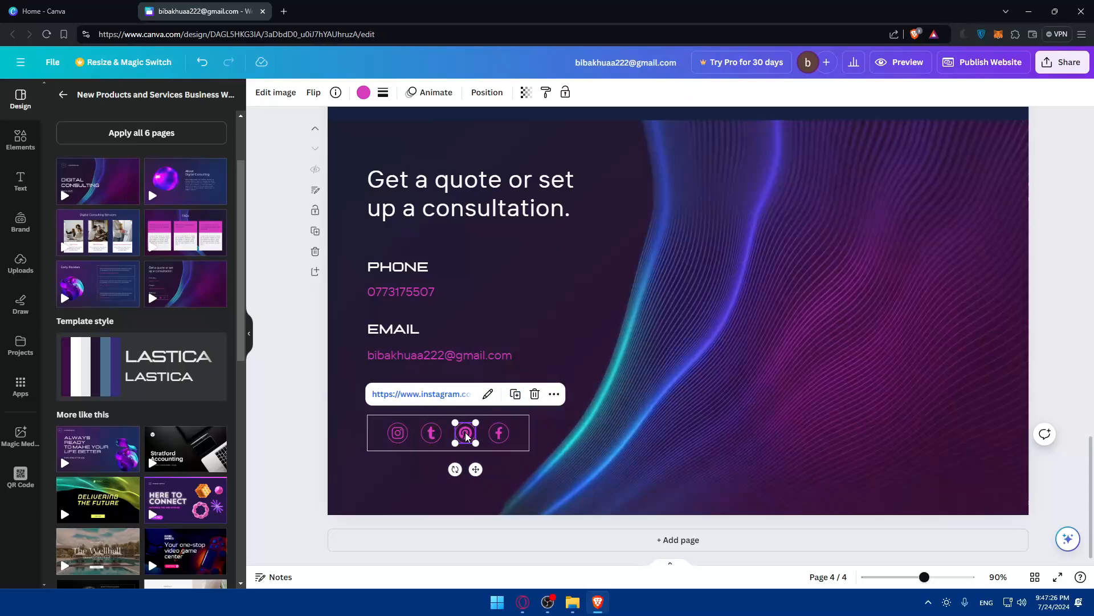
pyautogui.click(494, 436)
pyautogui.click(402, 433)
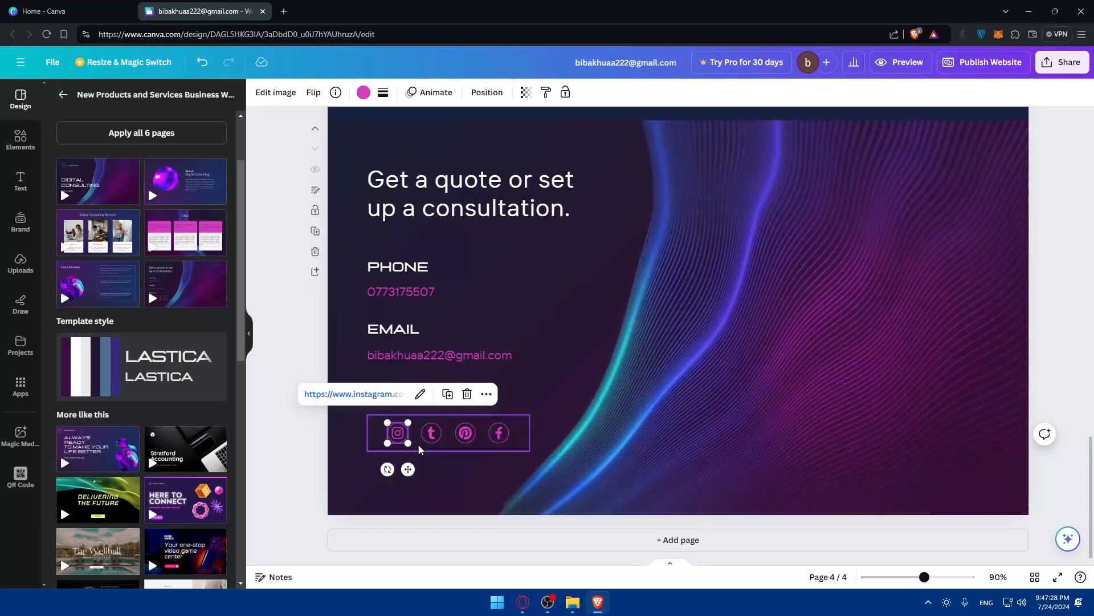
pyautogui.click(420, 445)
pyautogui.click(398, 434)
pyautogui.click(421, 446)
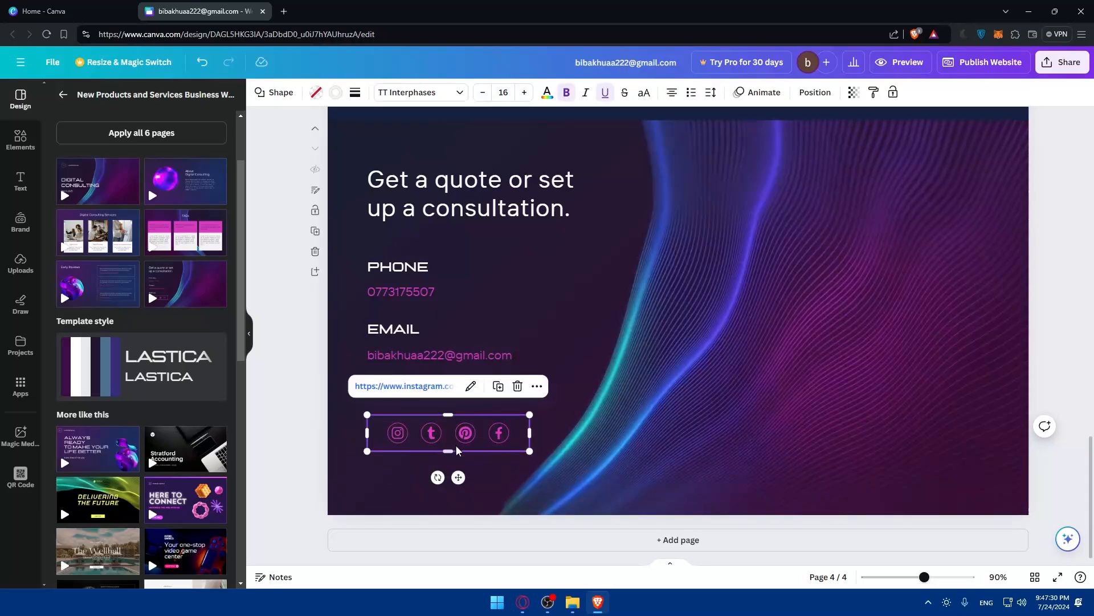
# Open the social icon group's link editor from its more-options menu.
pyautogui.click(471, 385)
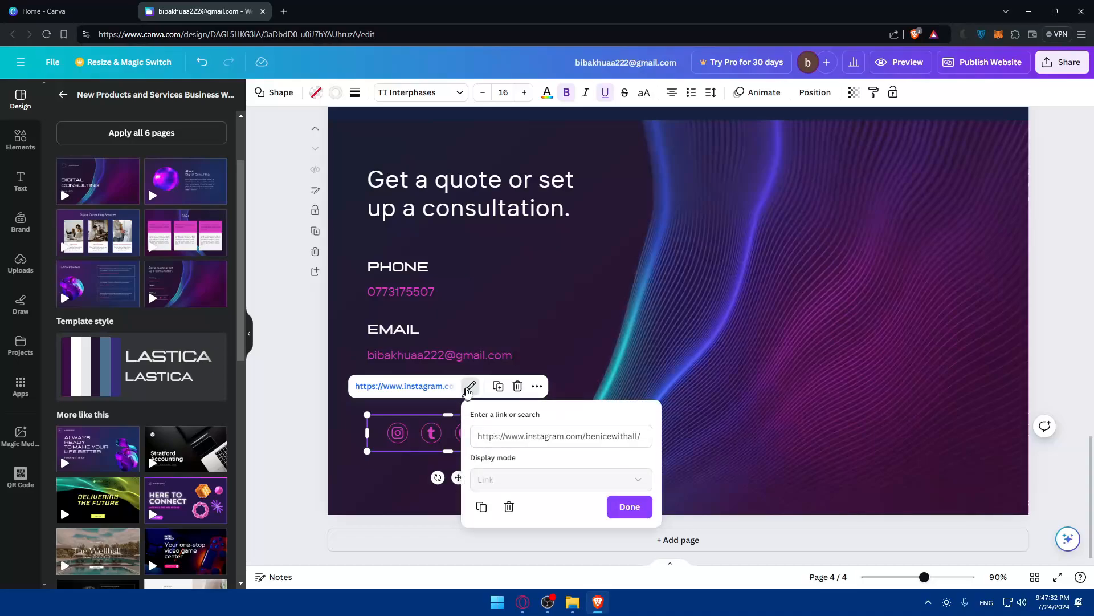
pyautogui.click(515, 389)
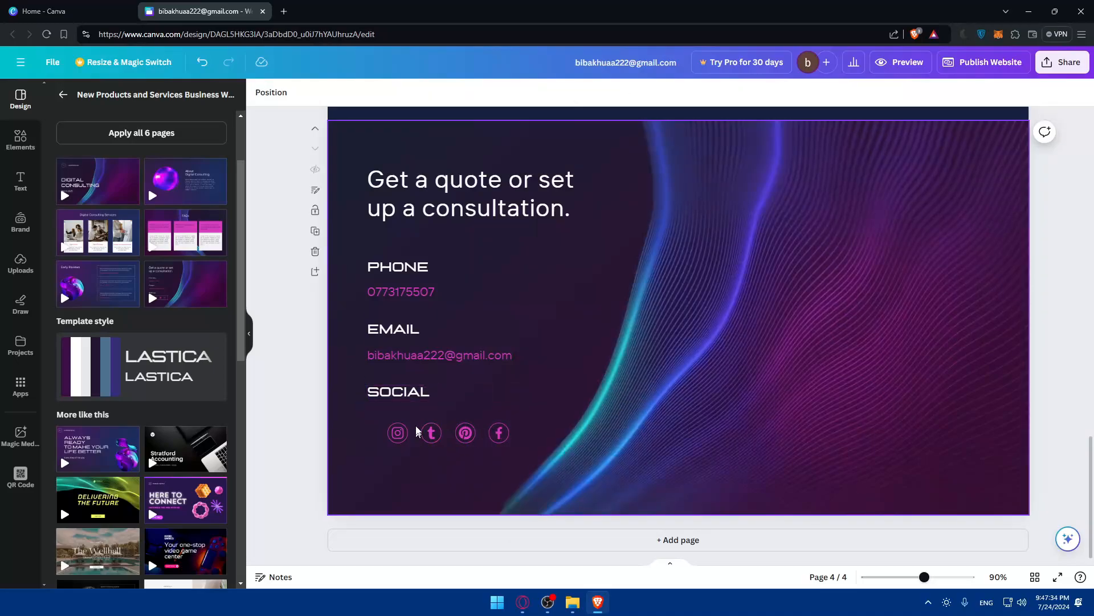
pyautogui.click(463, 449)
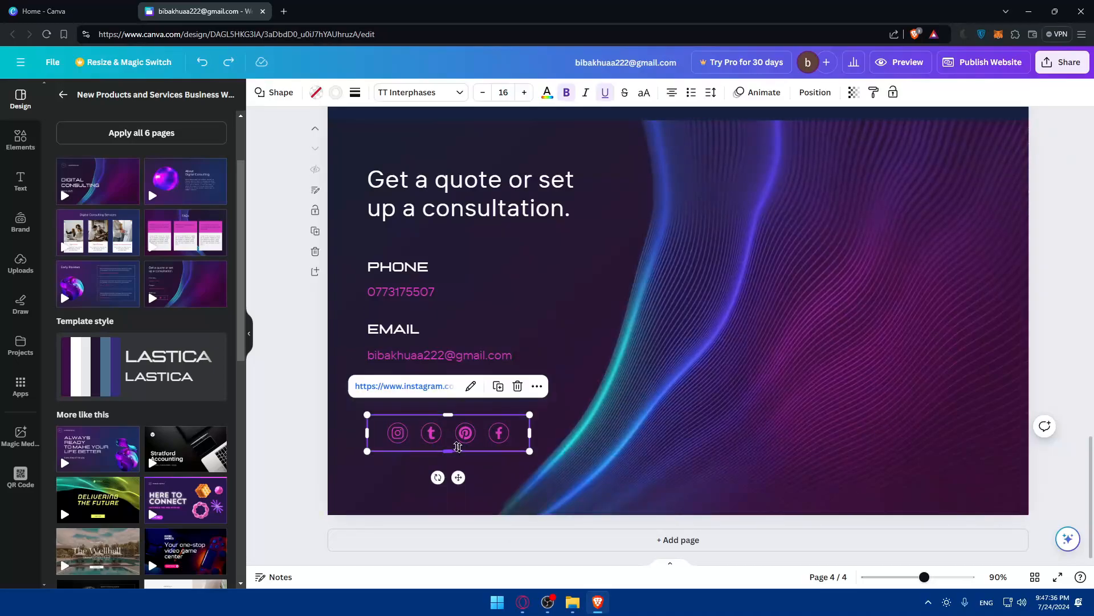
pyautogui.click(538, 388)
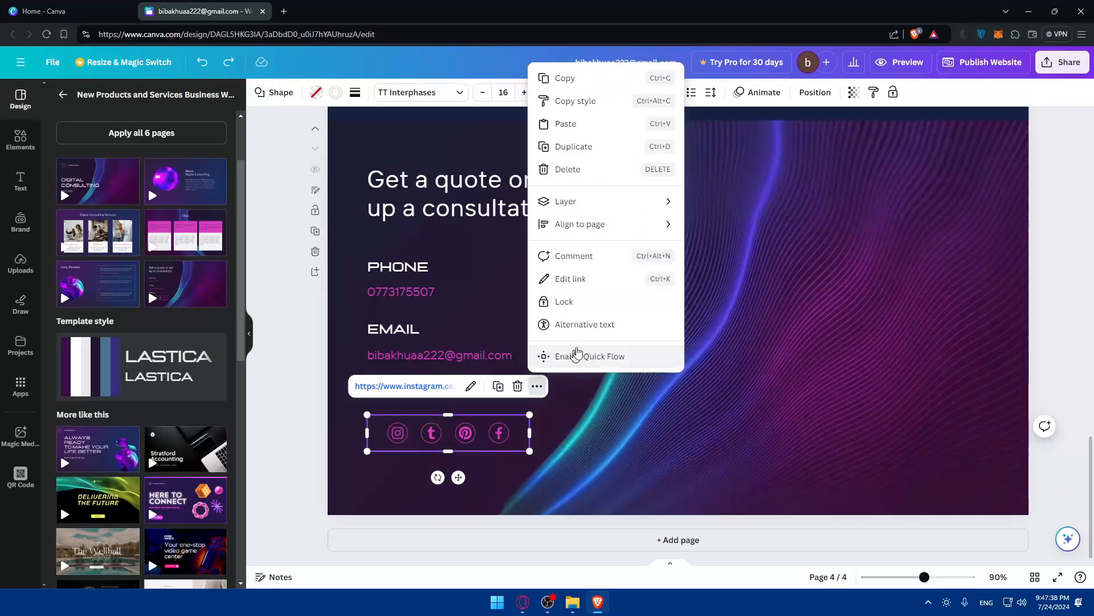
pyautogui.click(600, 281)
pyautogui.click(639, 437)
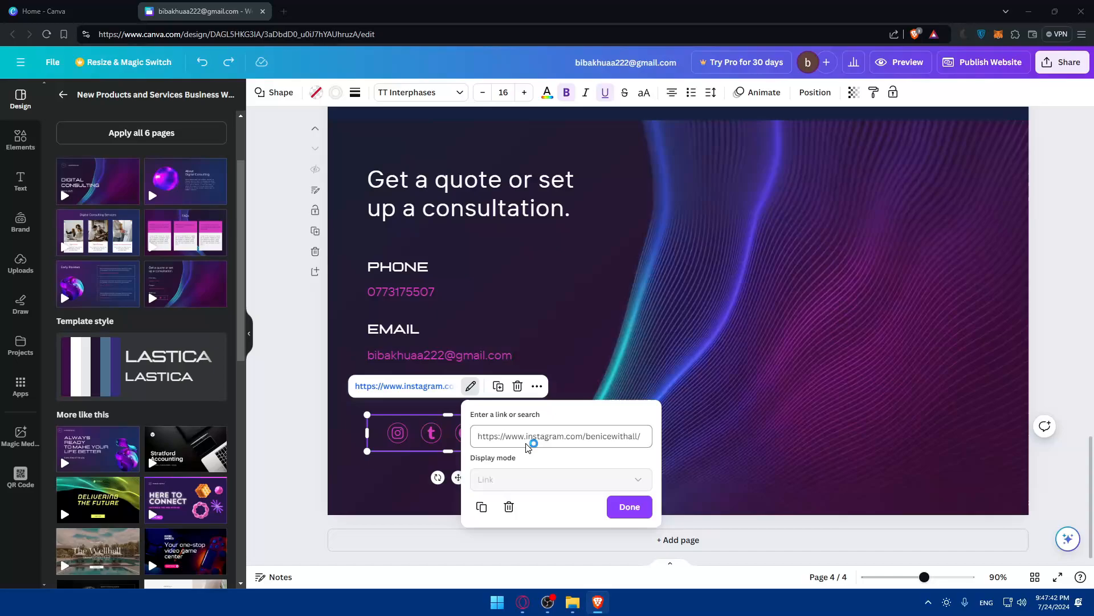
pyautogui.hotkey('ctrl', 's')
pyautogui.click(520, 10)
# Try deleting the Instagram address from the group's link, then leave the editor without saving.
pyautogui.click(546, 436)
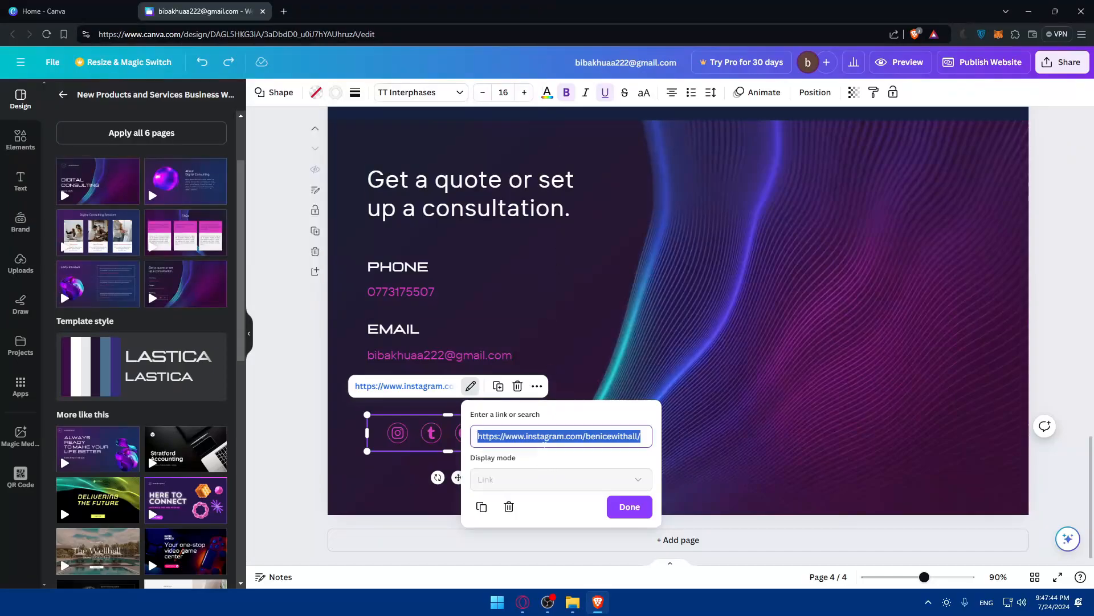
pyautogui.click(546, 436)
pyautogui.tripleClick(544, 436)
pyautogui.press('BackSpace')
pyautogui.click(394, 525)
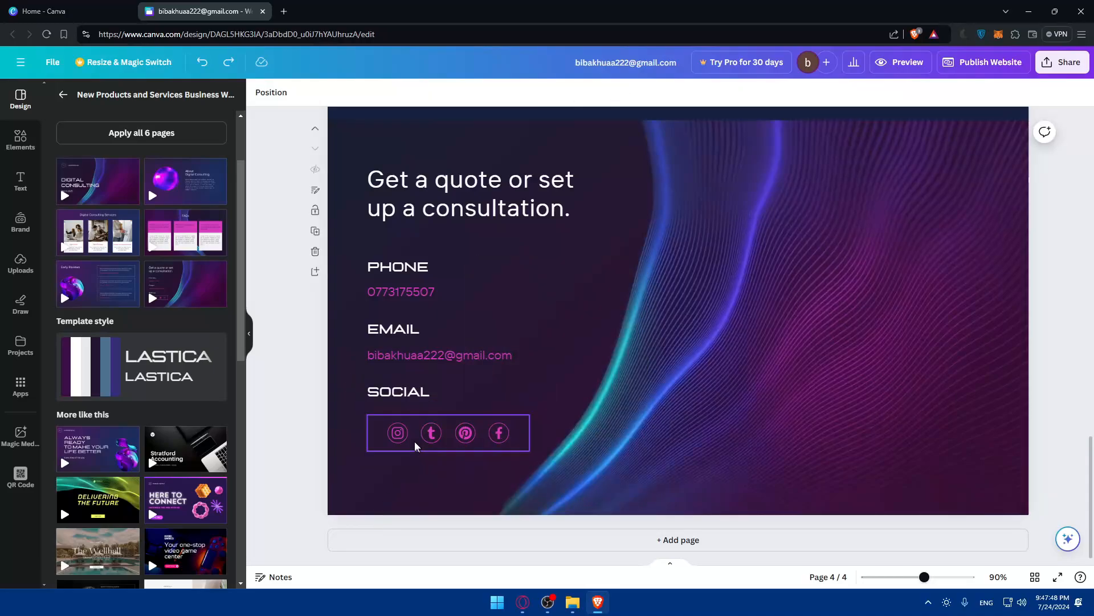
pyautogui.click(385, 450)
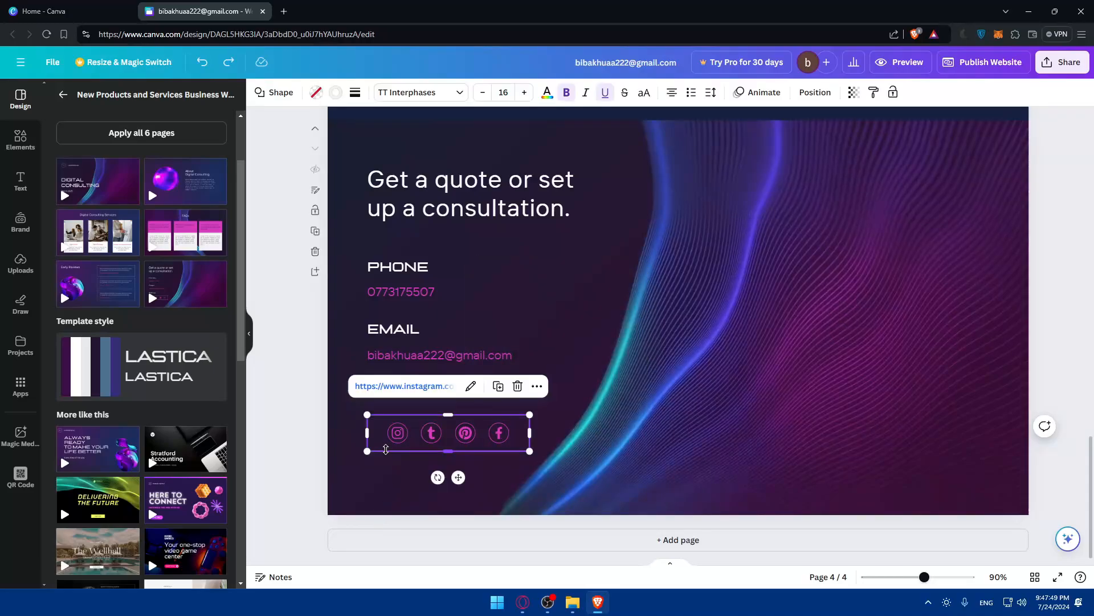
pyautogui.click(470, 386)
pyautogui.hotkey('ctrl', 'a')
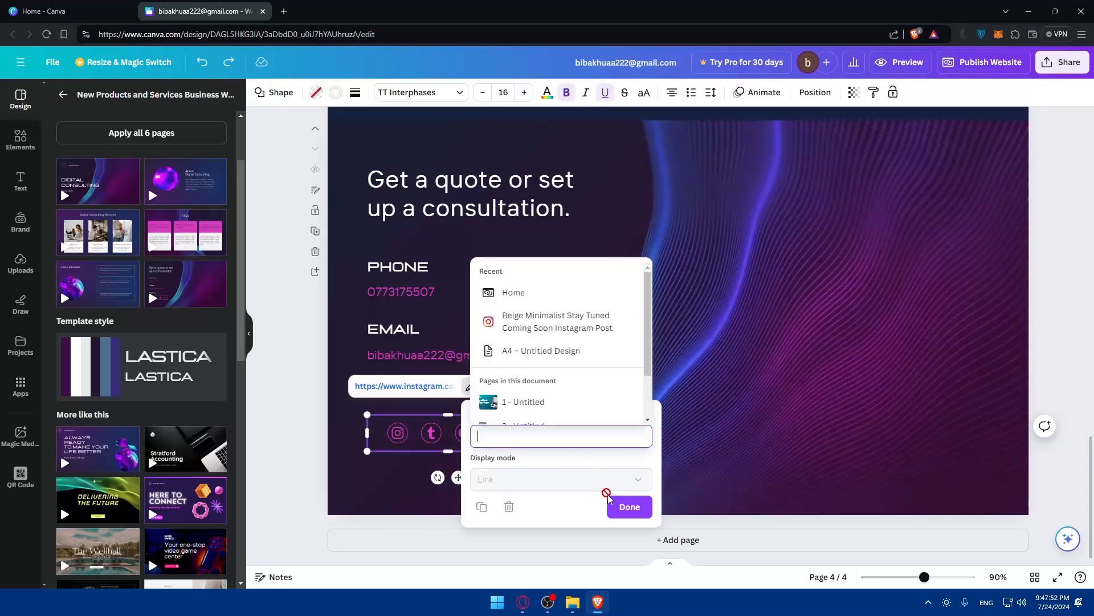
pyautogui.click(620, 506)
pyautogui.click(423, 491)
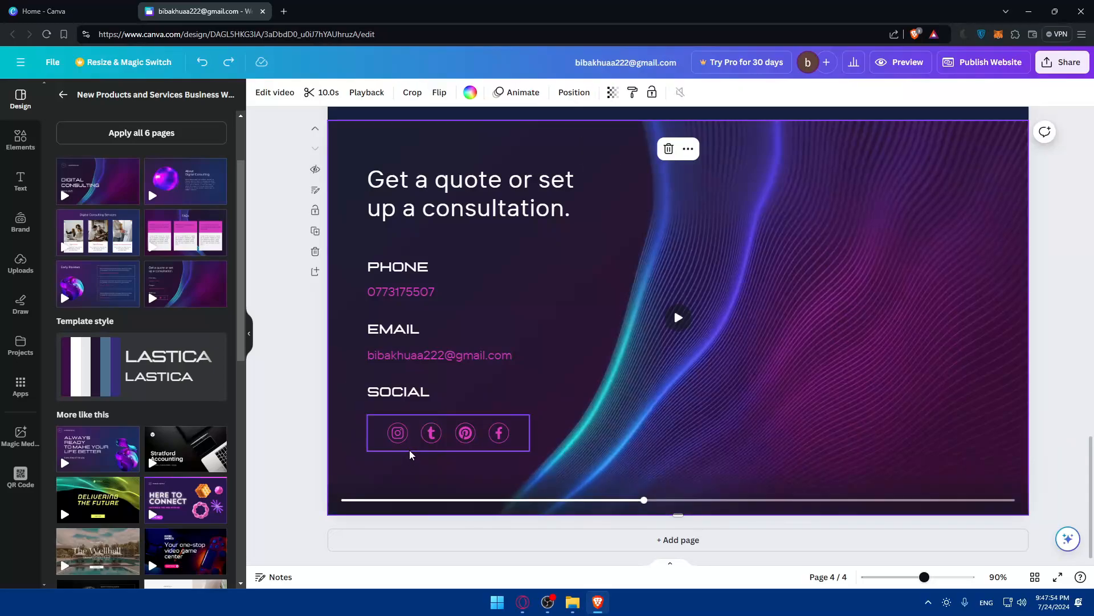
# Reopen the icon group's link editor, erase the address text, then close the editor.
pyautogui.click(409, 450)
pyautogui.click(472, 388)
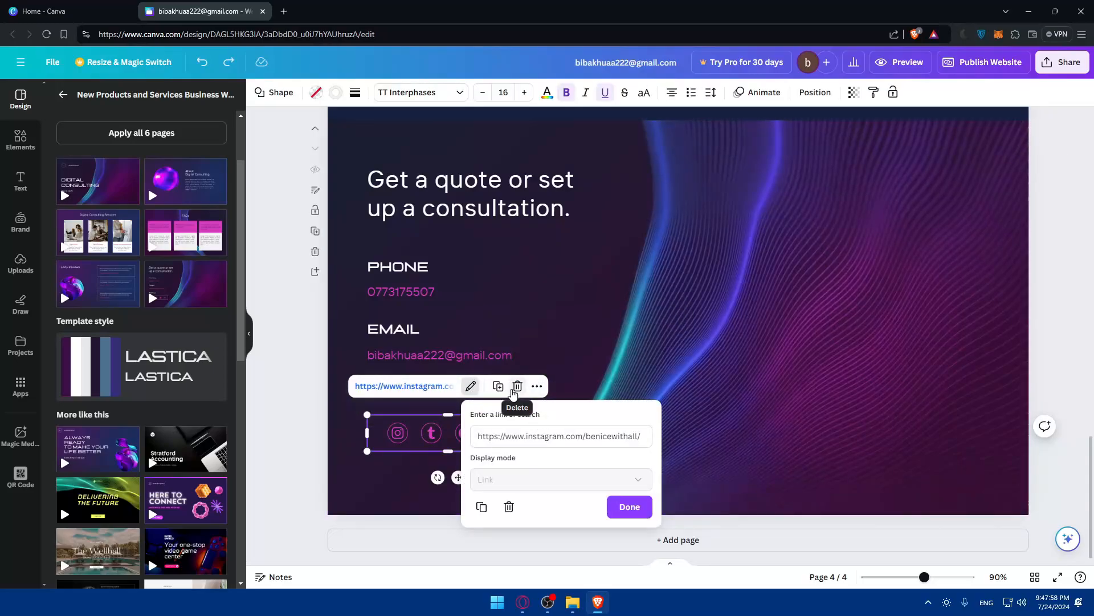
pyautogui.click(537, 386)
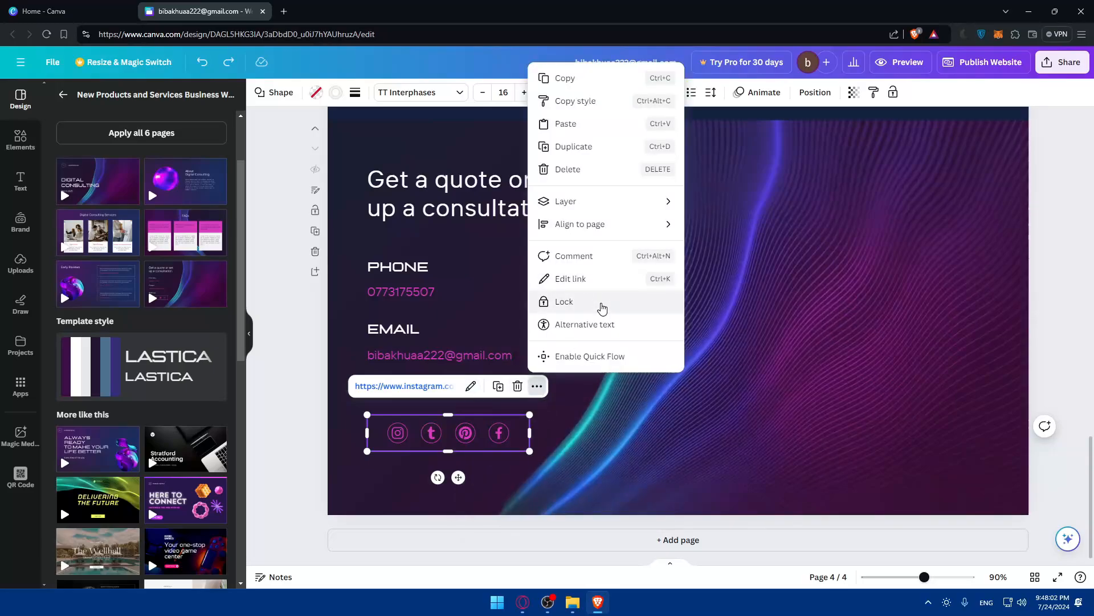
pyautogui.click(597, 279)
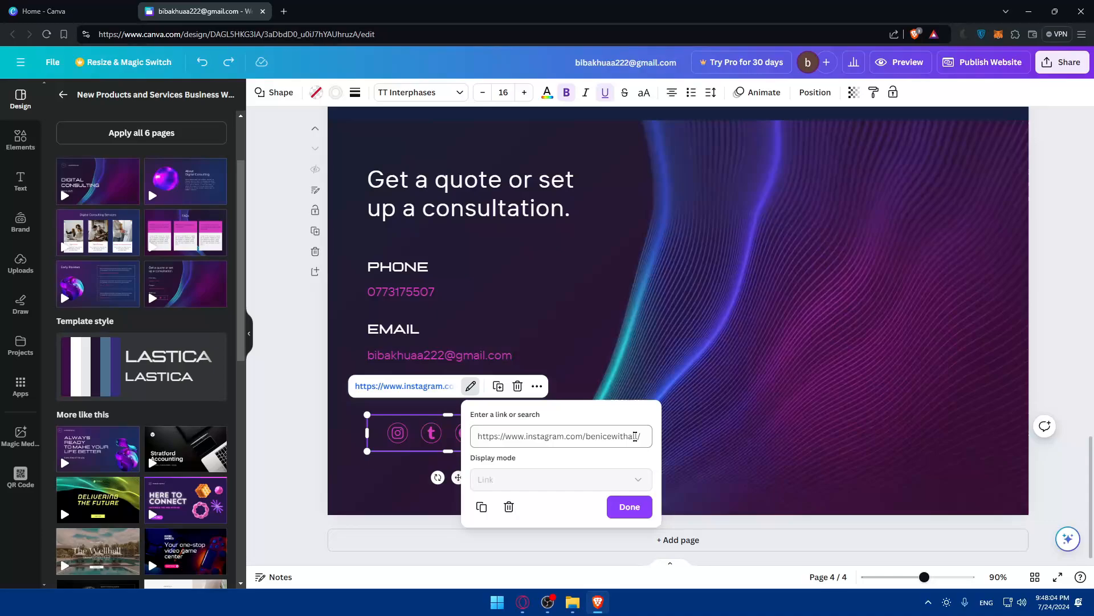
pyautogui.press('BackSpace')
pyautogui.press('BackSpace')
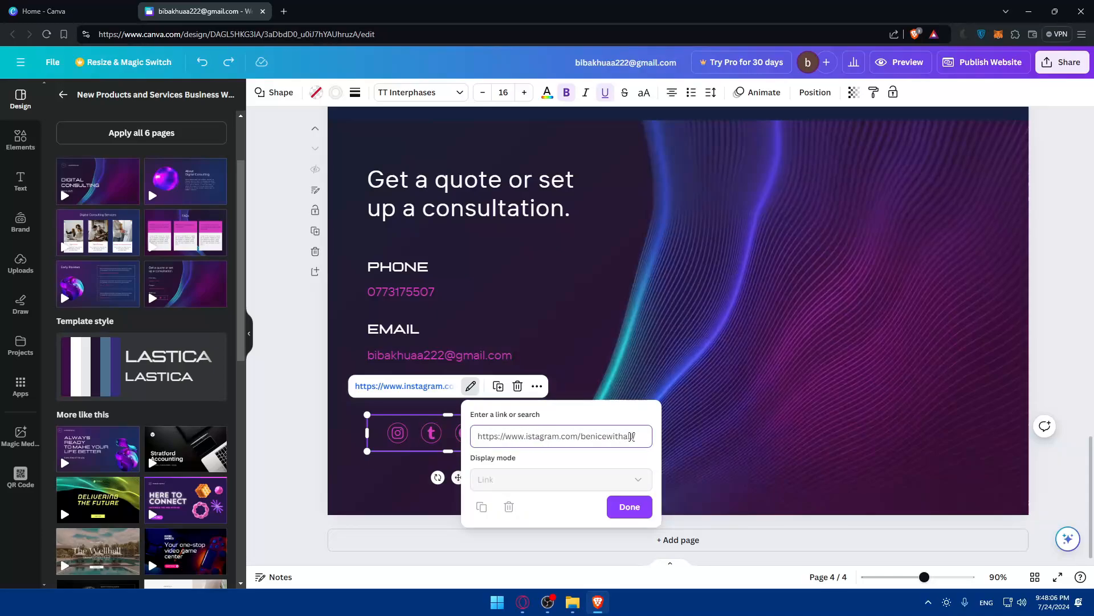
pyautogui.moveTo(638, 436); pyautogui.dragTo(453, 433)
pyautogui.press('BackSpace')
pyautogui.press('BackSpace')
pyautogui.press('BackSpace')
pyautogui.press('BackSpace')
pyautogui.press('BackSpace')
pyautogui.press('BackSpace')
pyautogui.press('BackSpace')
pyautogui.press('BackSpace')
pyautogui.press('BackSpace')
pyautogui.press('BackSpace')
pyautogui.press('BackSpace')
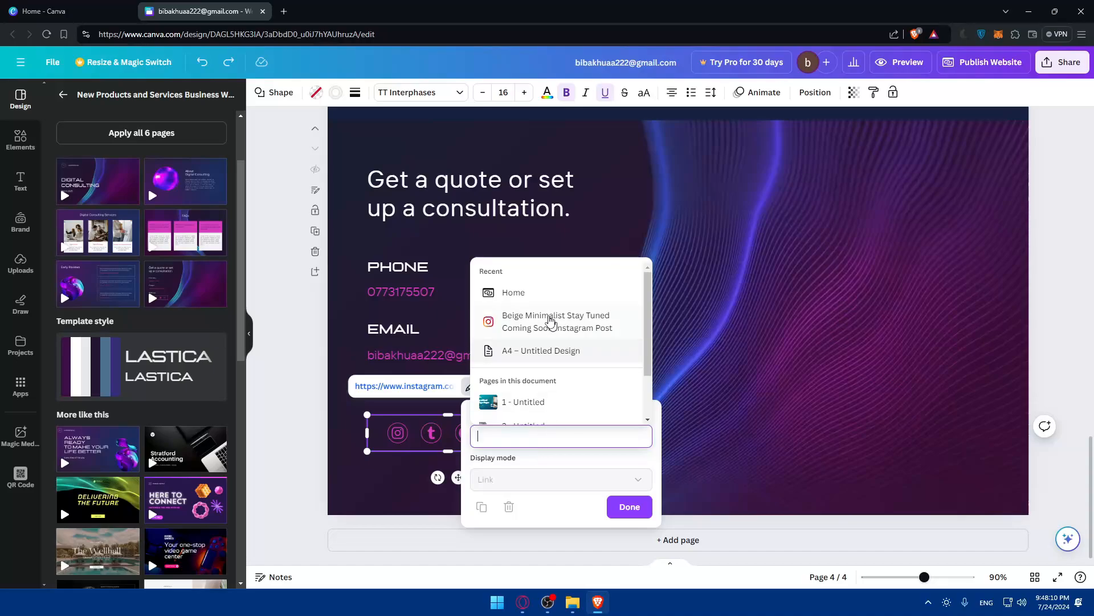
pyautogui.scroll(-2, 550, 321)
pyautogui.scroll(2, 547, 353)
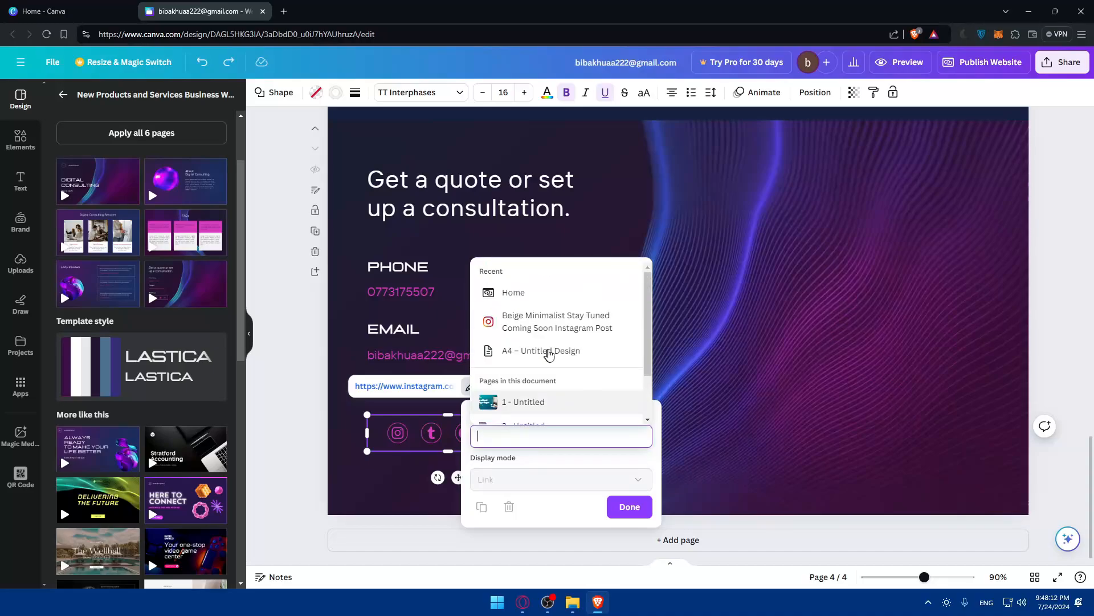
pyautogui.scroll(-2, 568, 333)
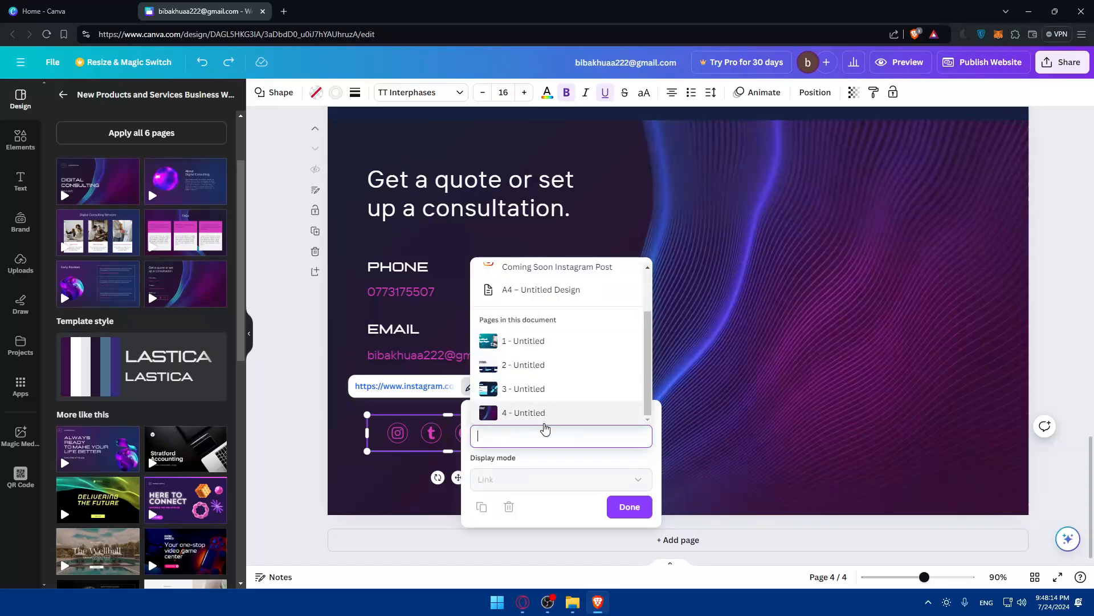
pyautogui.click(552, 467)
pyautogui.click(509, 506)
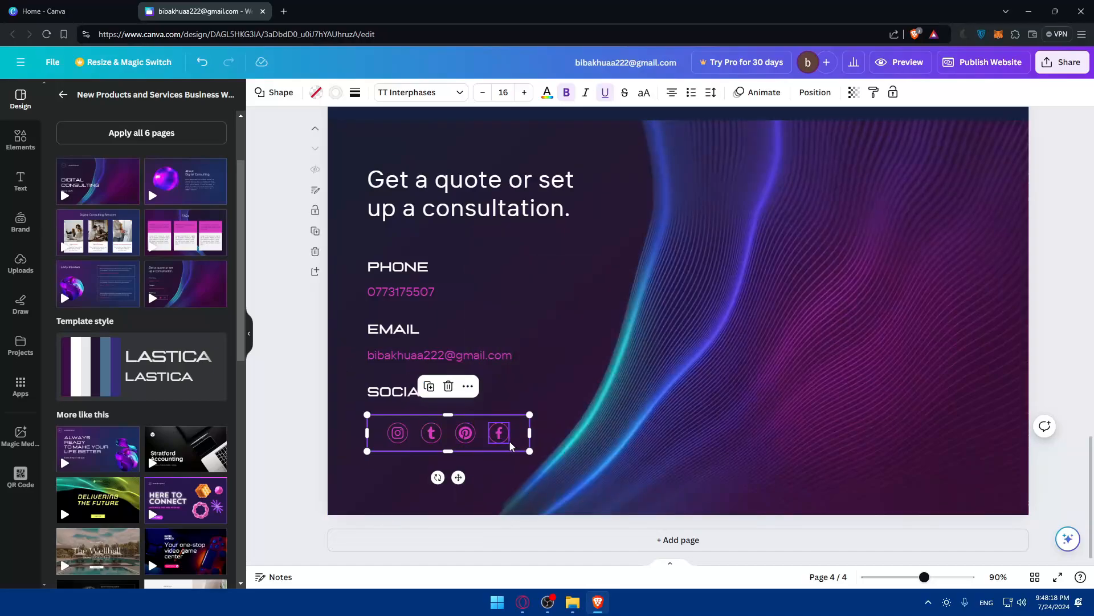
pyautogui.click(431, 432)
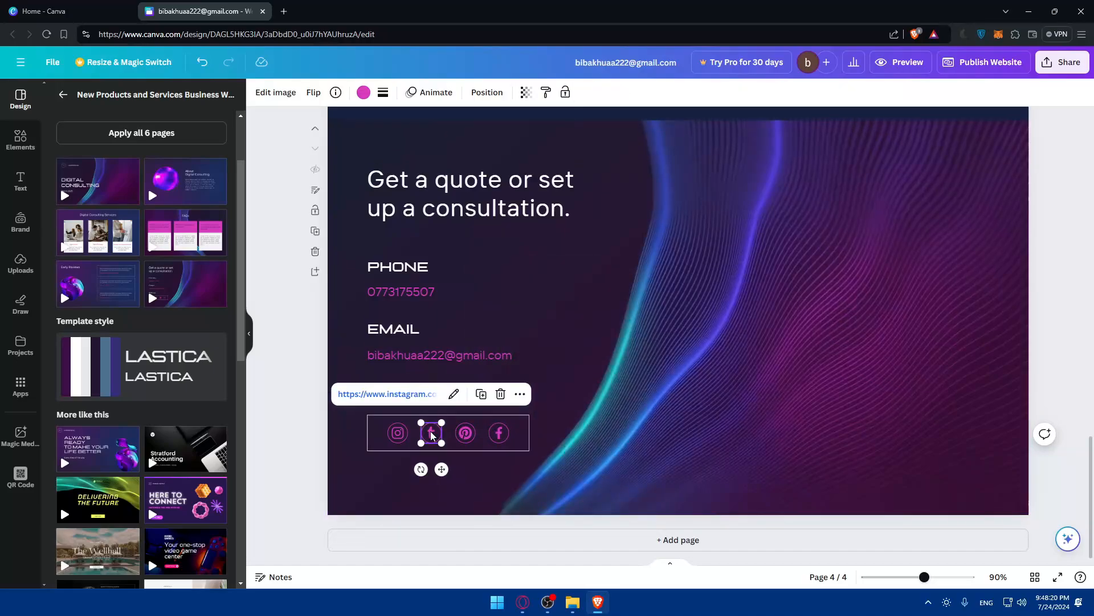
pyautogui.click(397, 433)
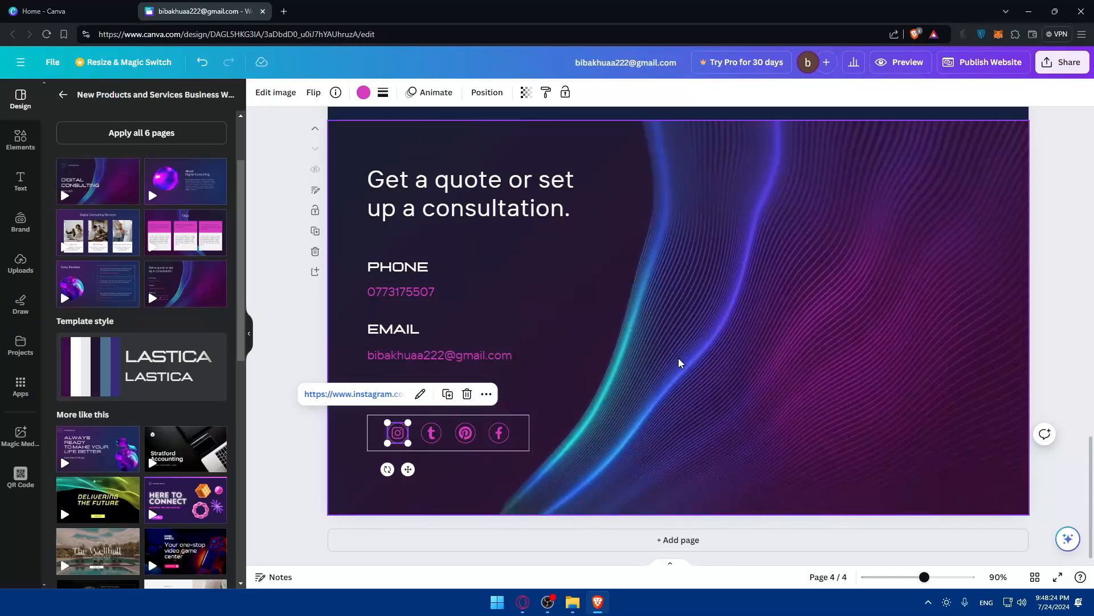
pyautogui.scroll(5, 652, 358)
pyautogui.scroll(-5, 651, 358)
pyautogui.scroll(8, 652, 358)
pyautogui.scroll(-5, 651, 358)
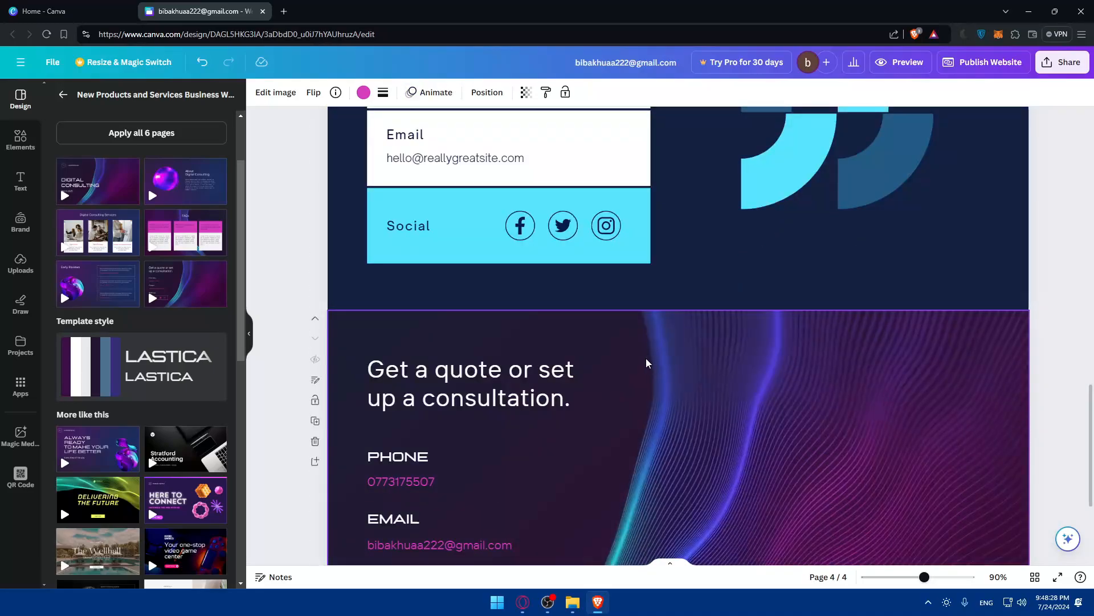
pyautogui.scroll(20, 679, 355)
pyautogui.scroll(-7, 755, 344)
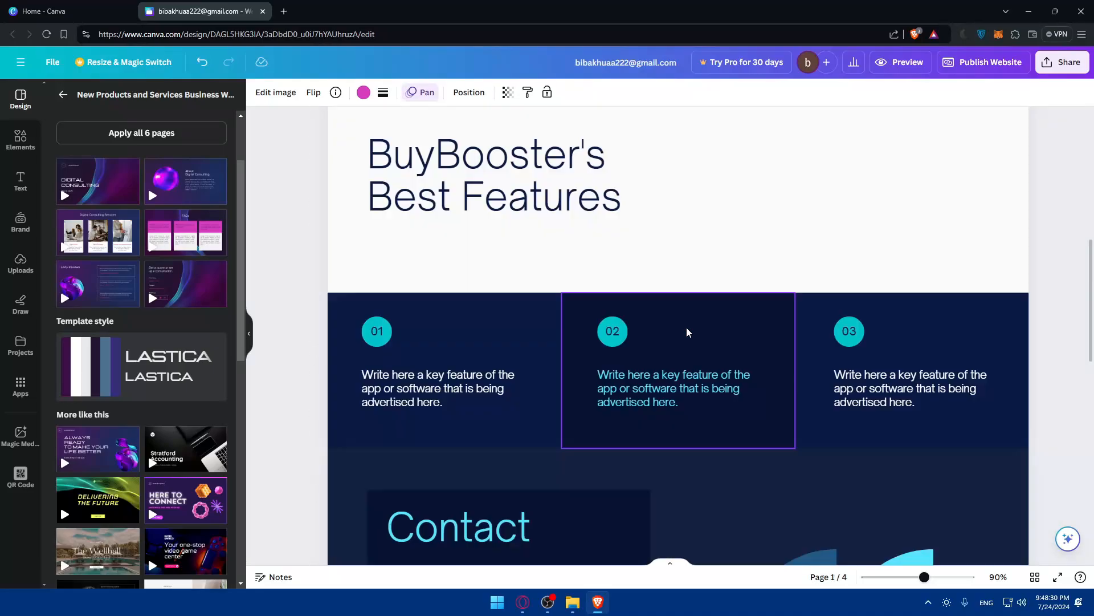
pyautogui.scroll(7, 687, 330)
pyautogui.scroll(-7, 730, 261)
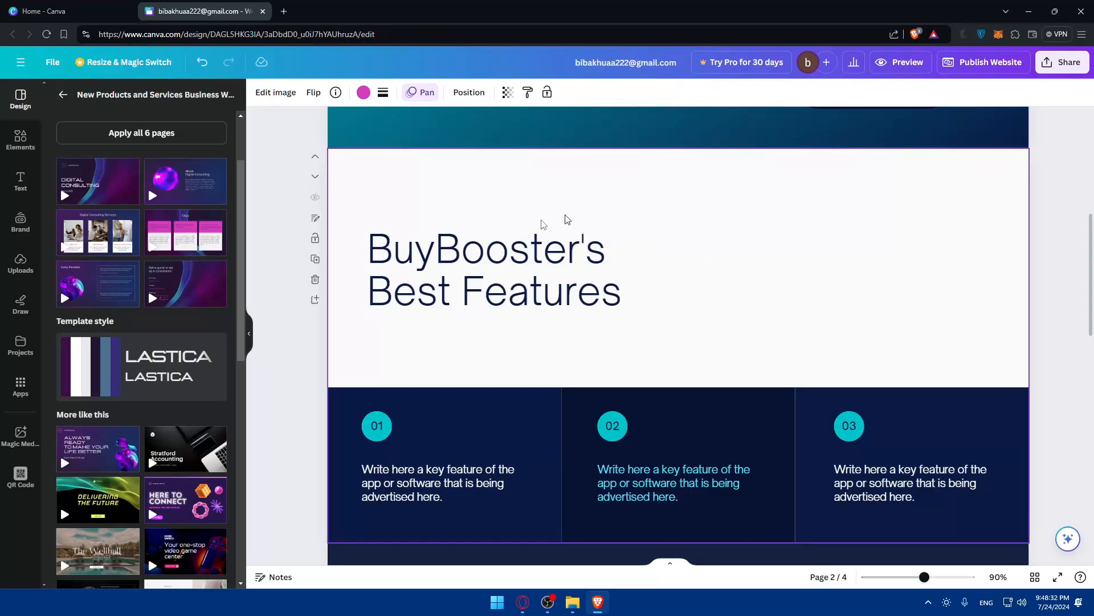
pyautogui.click(503, 208)
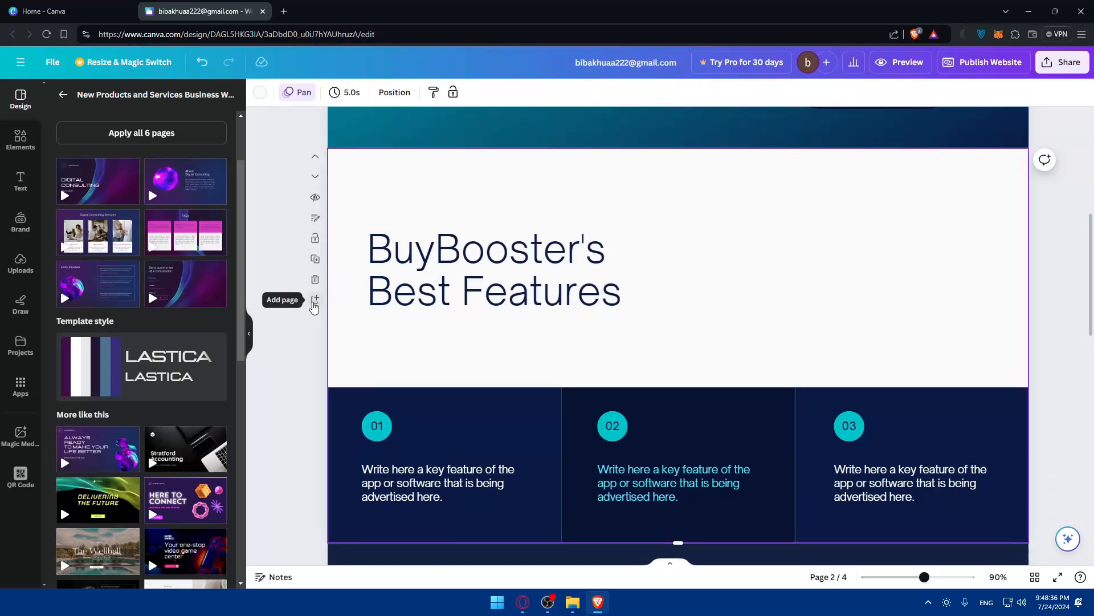
pyautogui.scroll(-10, 505, 323)
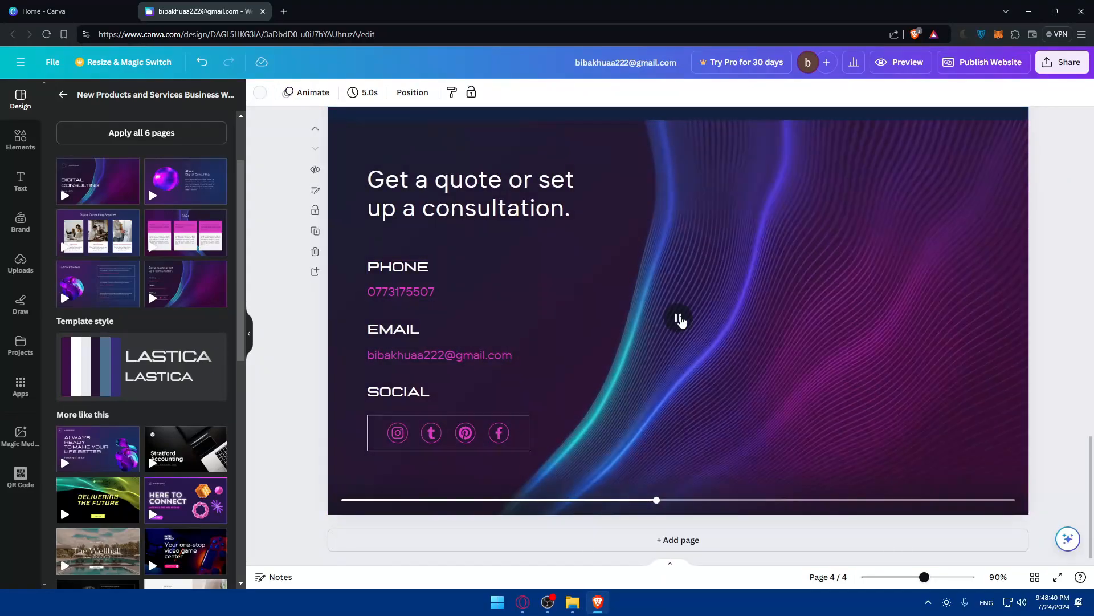
# Replace 'instagram' with 'x' in the Tumblr icon's link so it points to an x.com profile.
pyautogui.click(431, 432)
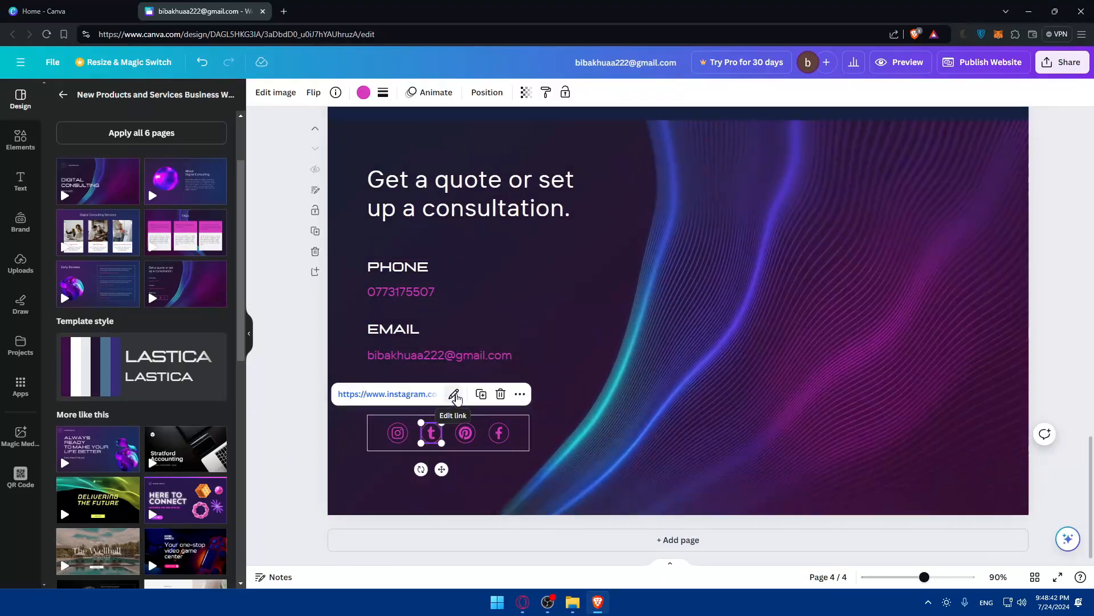
pyautogui.click(454, 394)
pyautogui.click(433, 436)
pyautogui.click(454, 394)
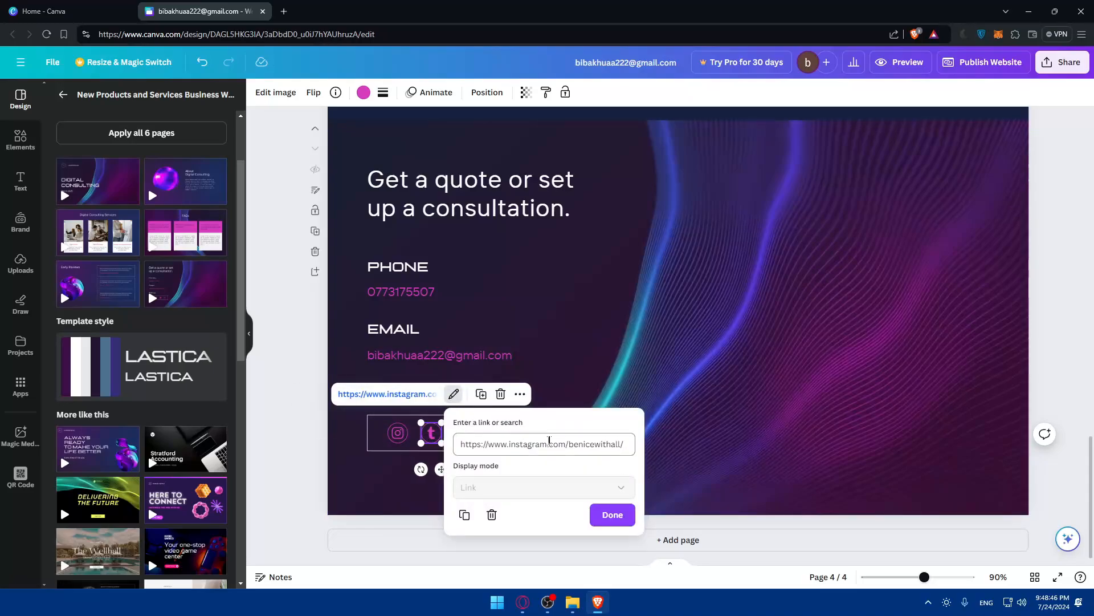
pyautogui.moveTo(549, 447); pyautogui.dragTo(518, 446)
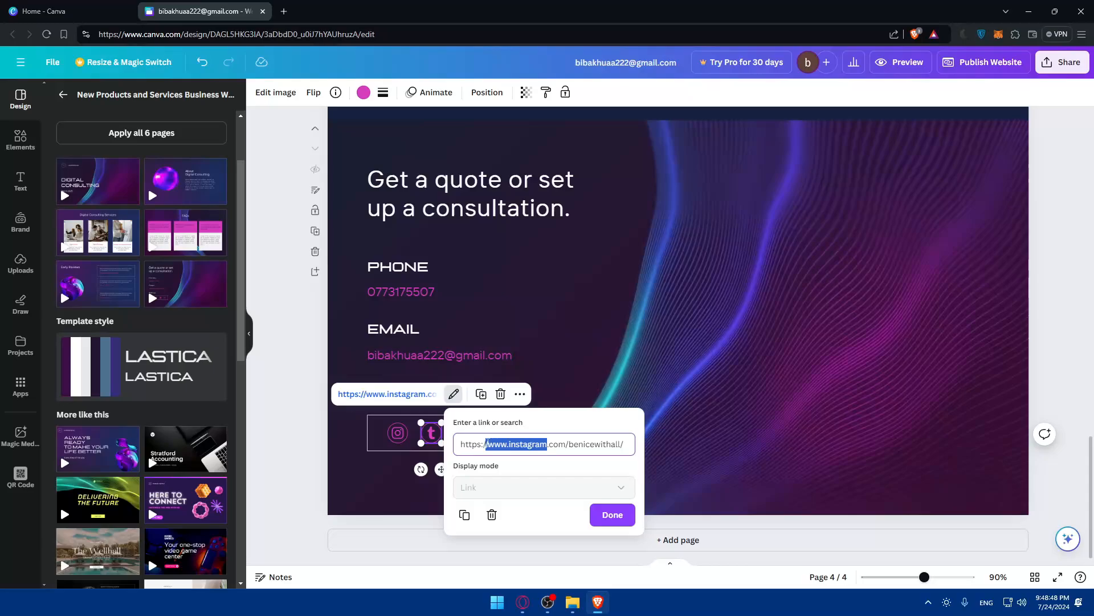
pyautogui.write('x')
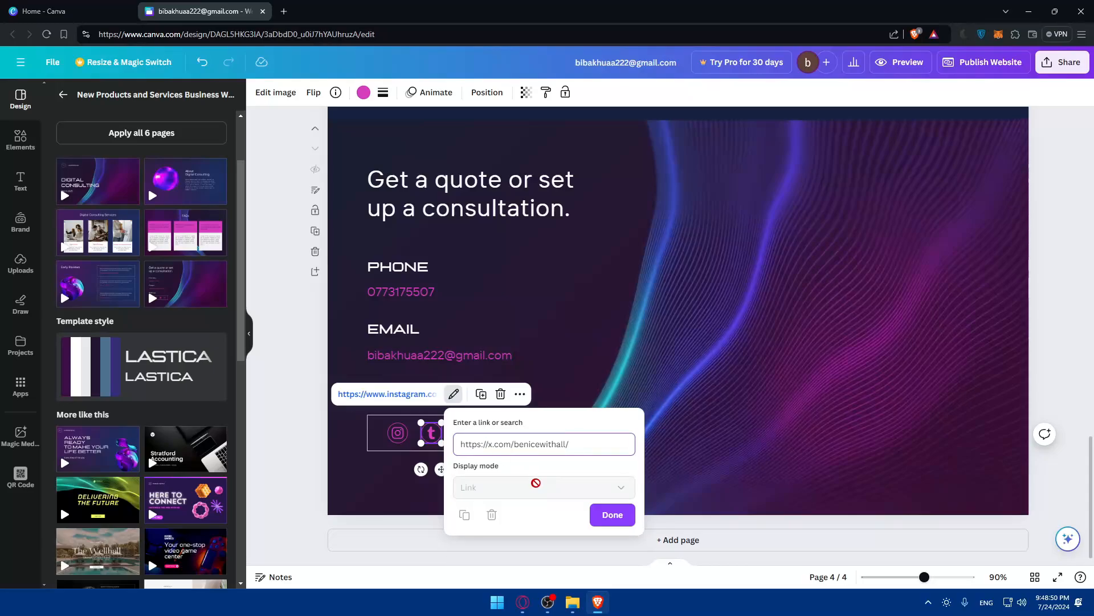
pyautogui.press('Return')
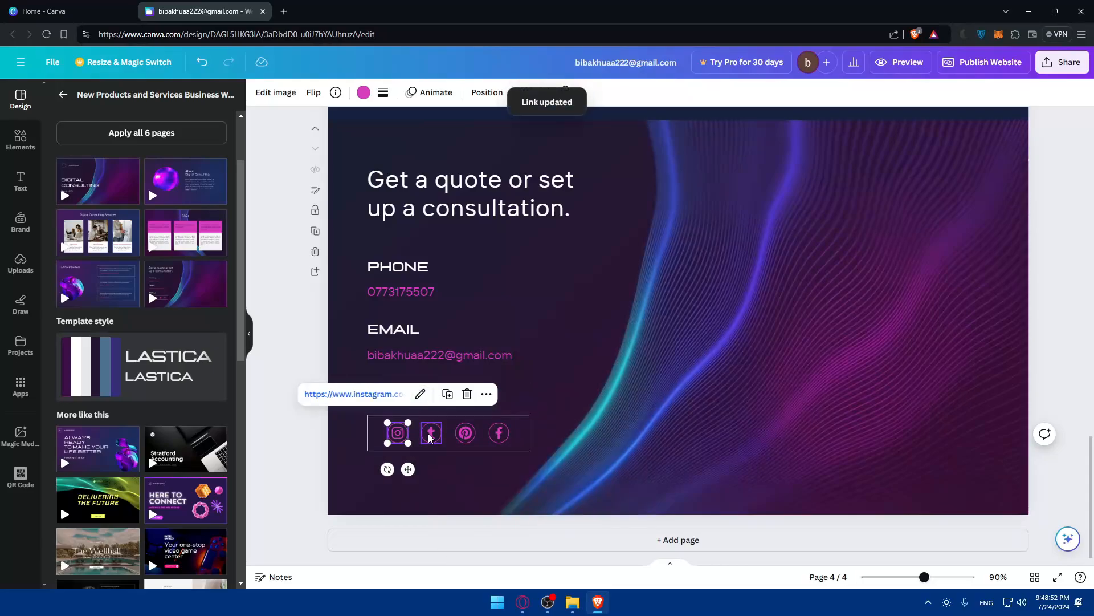
# Change the Facebook icon's link from the Instagram address to a facebook.com profile address.
pyautogui.click(468, 435)
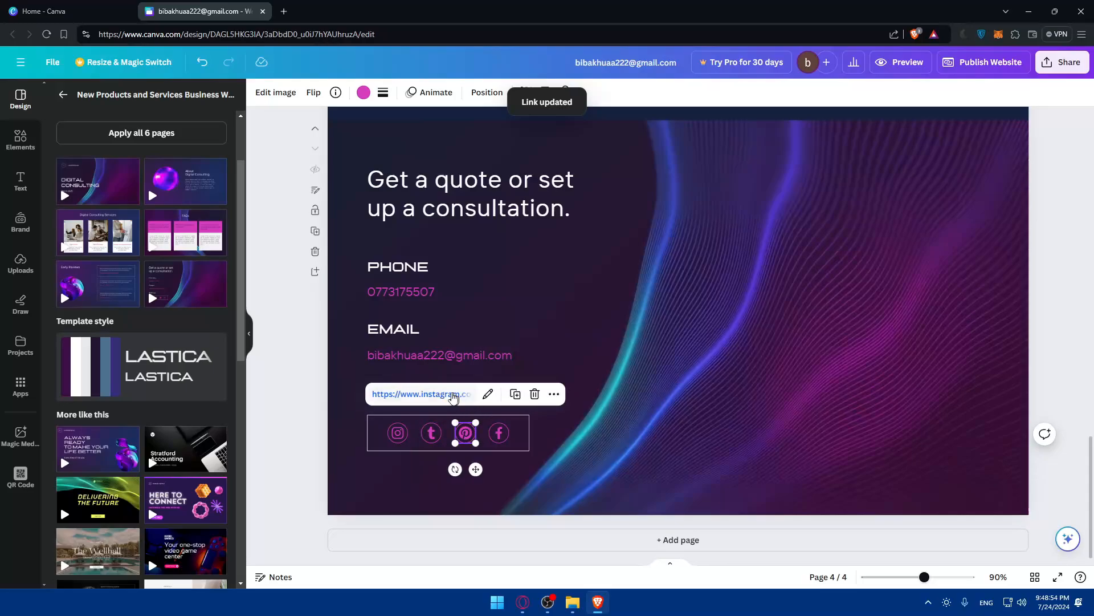
pyautogui.click(456, 394)
pyautogui.click(396, 11)
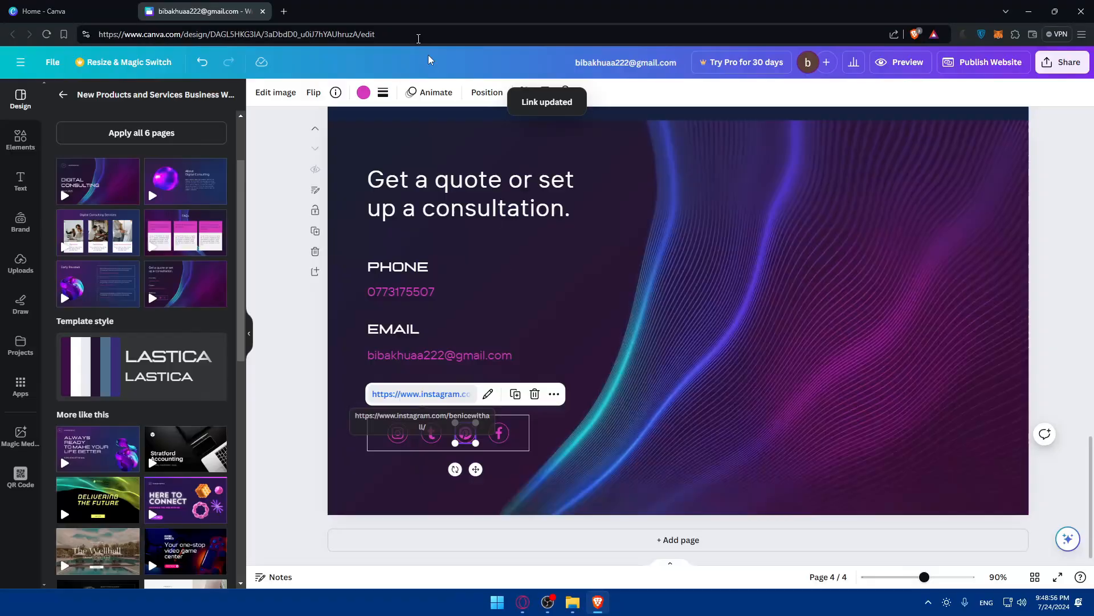
pyautogui.click(499, 433)
pyautogui.click(521, 394)
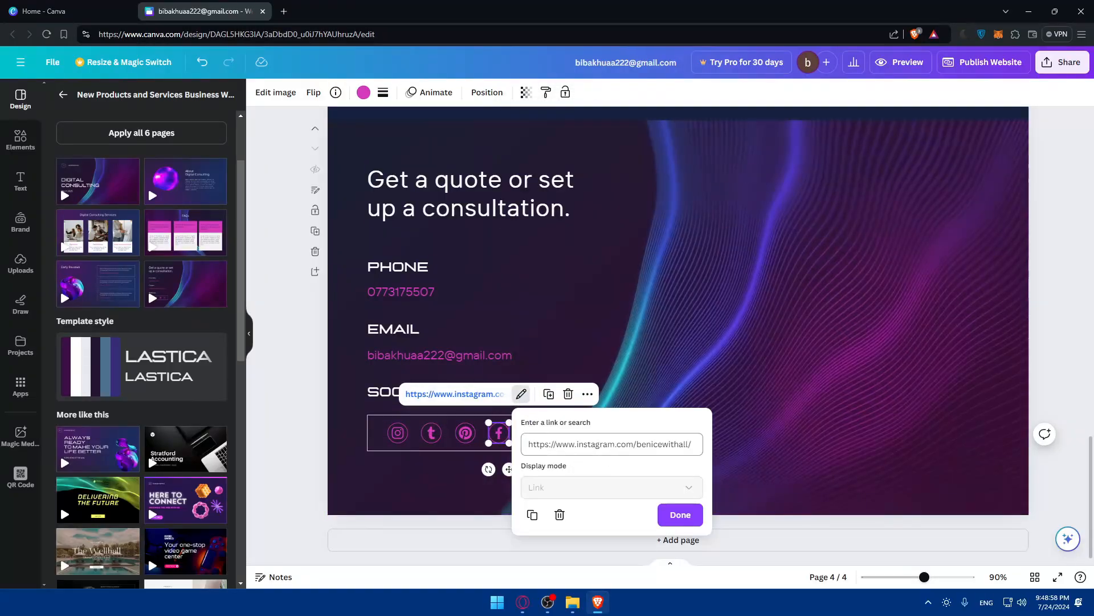
pyautogui.moveTo(615, 444); pyautogui.dragTo(578, 444)
pyautogui.write('facebook')
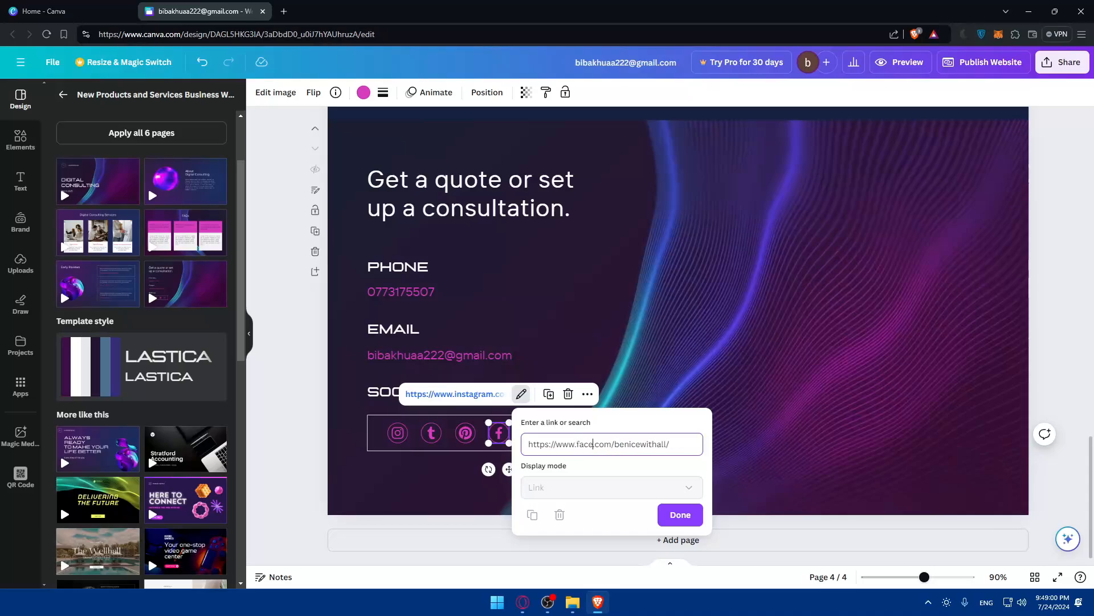
pyautogui.click(465, 451)
# Change the Pinterest icon's link to a pintrest.com profile address.
pyautogui.click(488, 394)
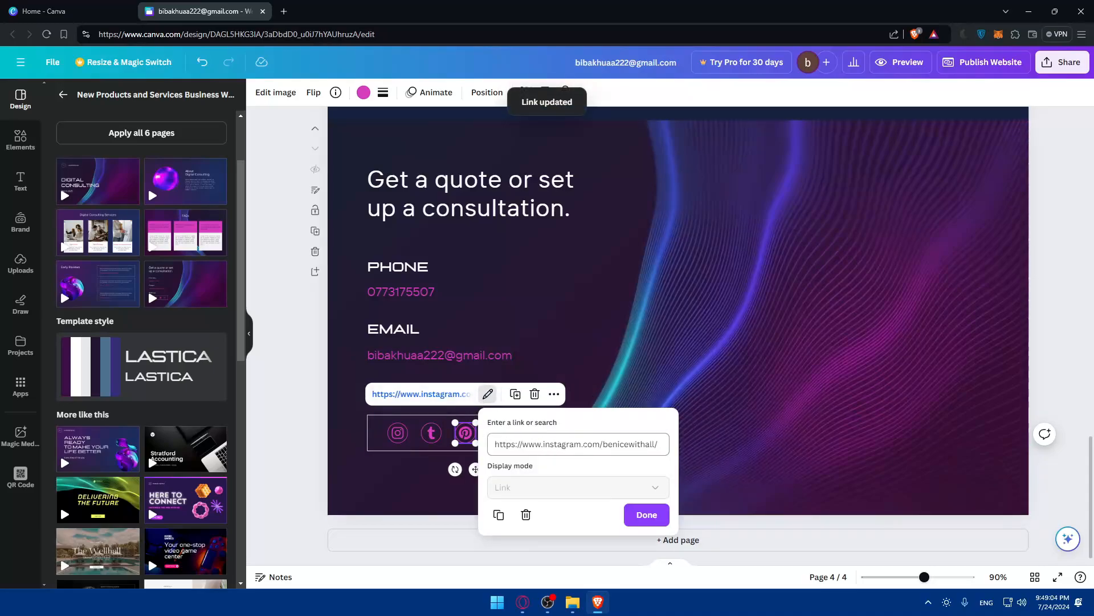
pyautogui.write('p')
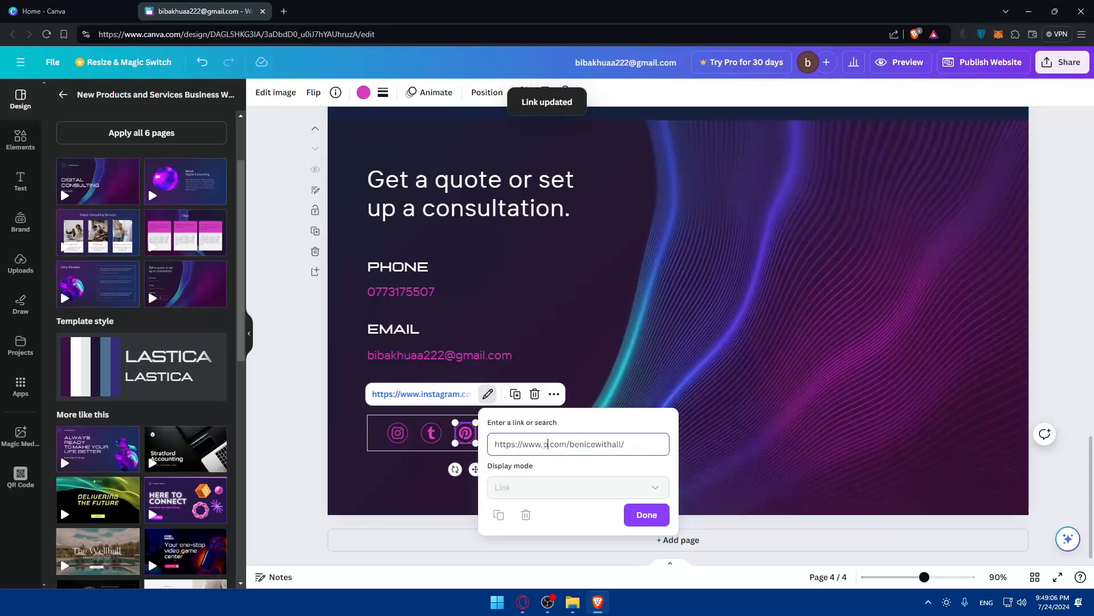
pyautogui.write('intrest')
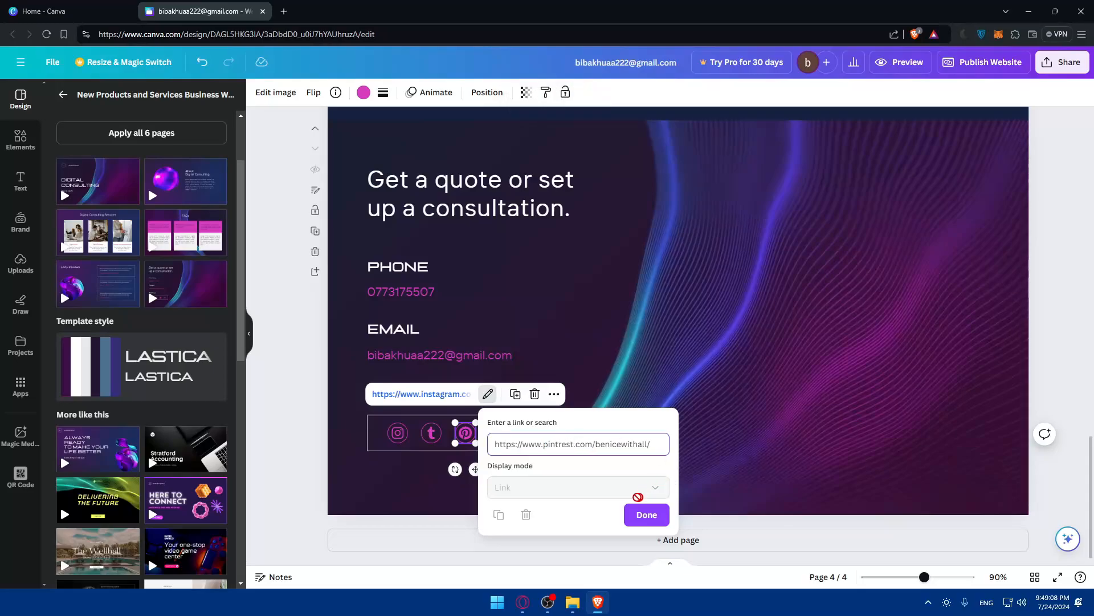
pyautogui.moveTo(578, 445); pyautogui.dragTo(653, 445)
pyautogui.click(653, 445)
pyautogui.click(436, 502)
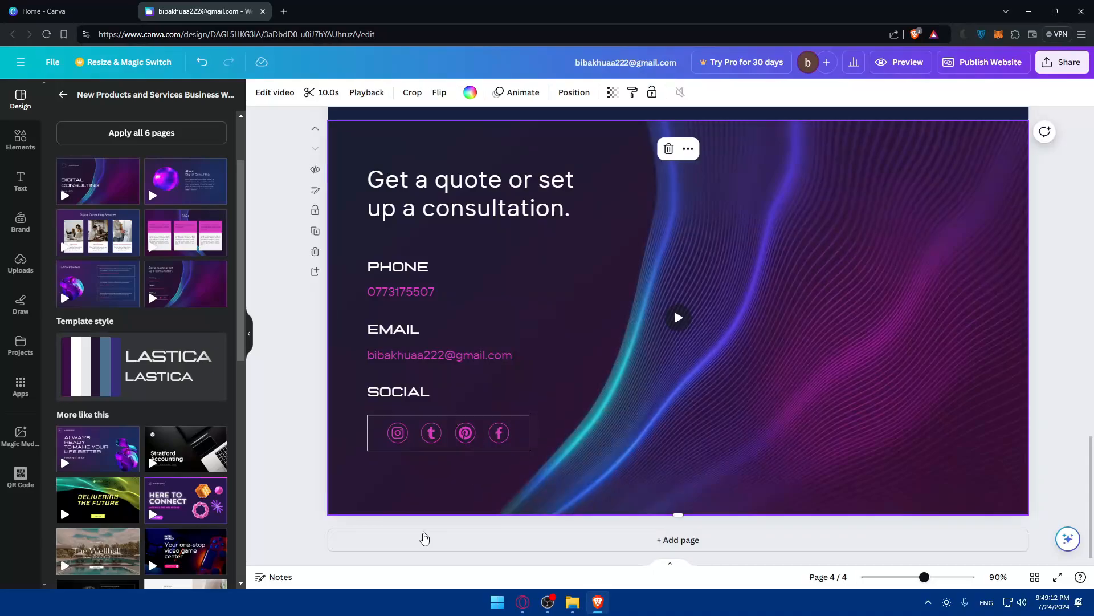
# Relink the second social icon from X to the design's page '1 - Untitled', then preview.
pyautogui.click(434, 433)
pyautogui.click(455, 394)
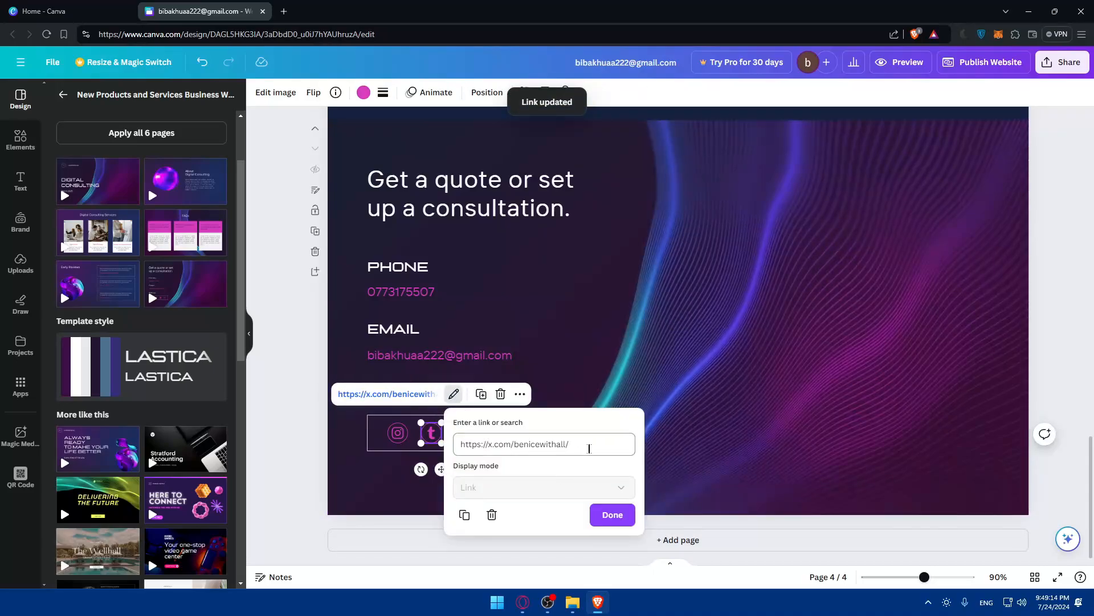
pyautogui.press('BackSpace')
pyautogui.press('BackSpace')
pyautogui.press('BackSpace')
pyautogui.press('BackSpace')
pyautogui.press('BackSpace')
pyautogui.press('BackSpace')
pyautogui.press('BackSpace')
pyautogui.press('BackSpace')
pyautogui.press('BackSpace')
pyautogui.press('BackSpace')
pyautogui.press('BackSpace')
pyautogui.press('BackSpace')
pyautogui.press('BackSpace')
pyautogui.press('BackSpace')
pyautogui.press('BackSpace')
pyautogui.press('BackSpace')
pyautogui.press('BackSpace')
pyautogui.press('BackSpace')
pyautogui.press('BackSpace')
pyautogui.press('BackSpace')
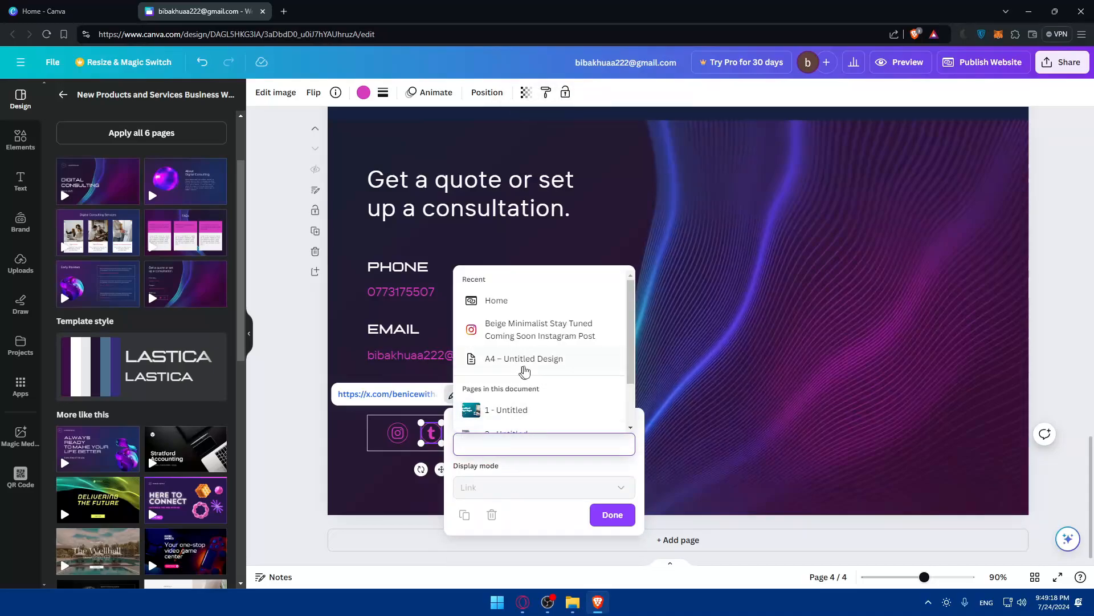
pyautogui.scroll(-1, 524, 371)
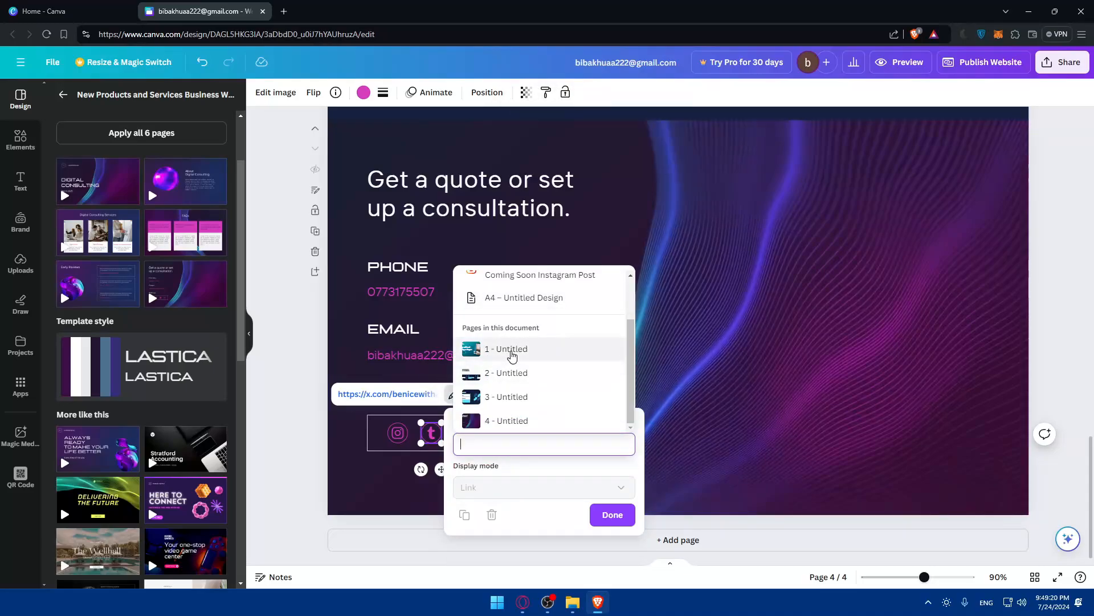
pyautogui.click(505, 349)
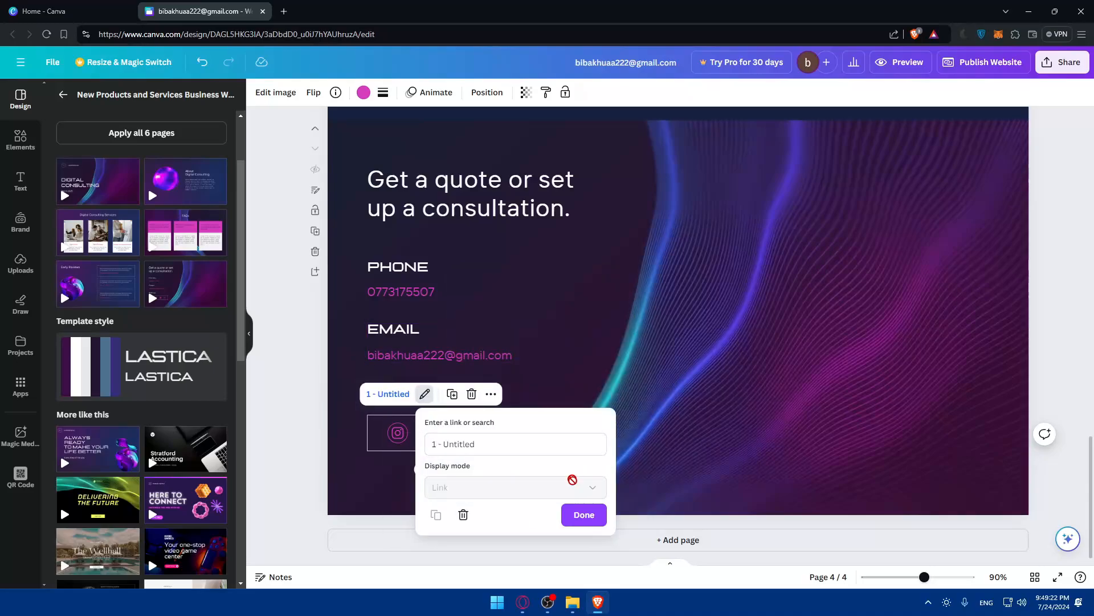
pyautogui.click(612, 515)
pyautogui.click(900, 61)
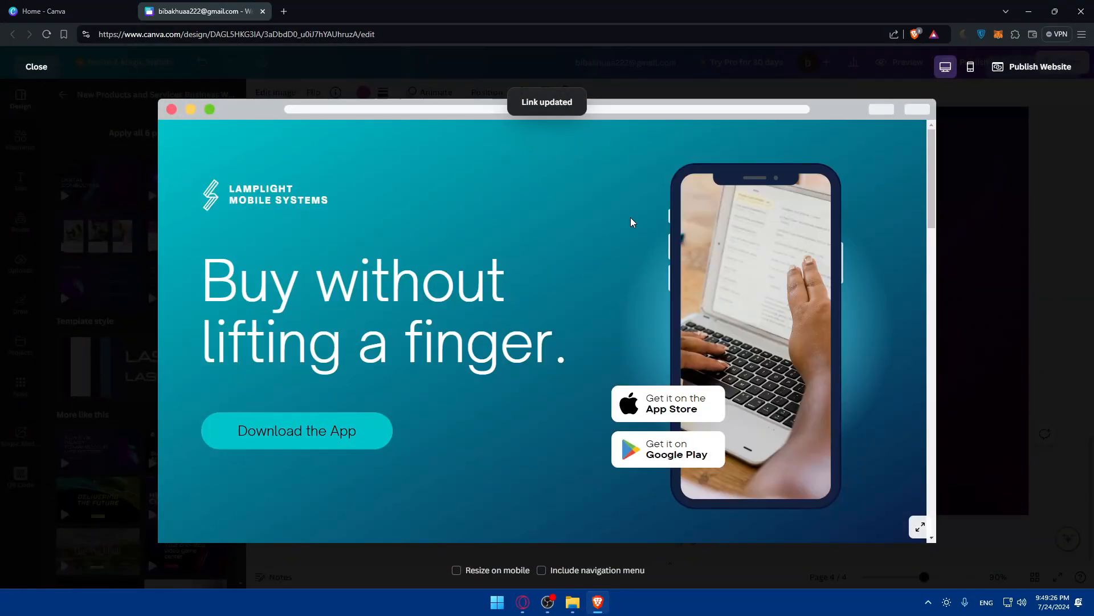
# In the preview, test the Instagram, Pinterest and Facebook icon links, closing each opened tab.
pyautogui.scroll(-15, 627, 220)
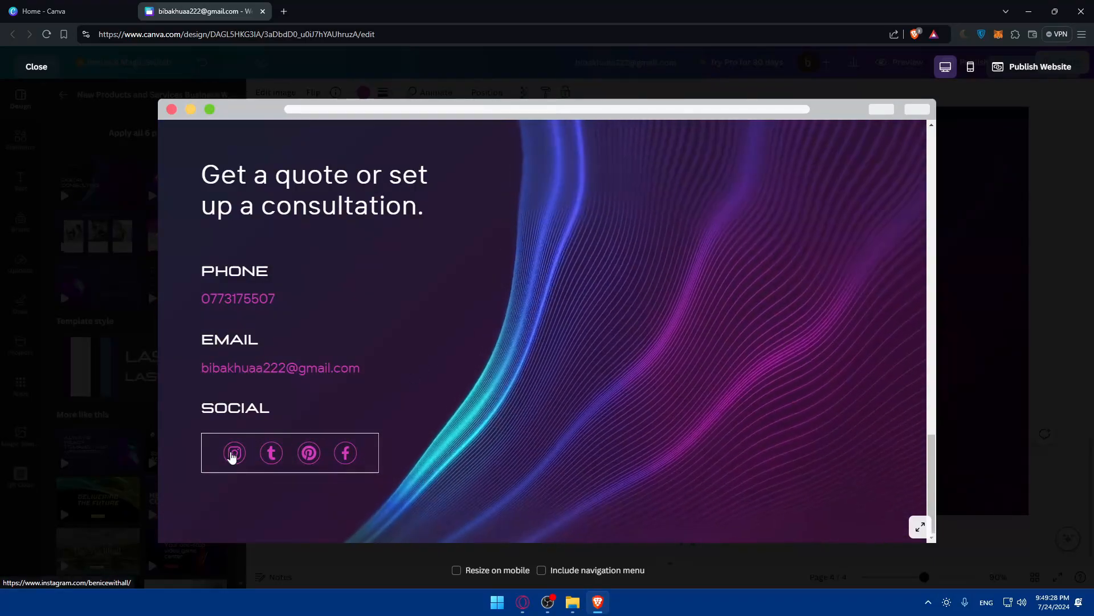
pyautogui.click(234, 453)
pyautogui.click(399, 11)
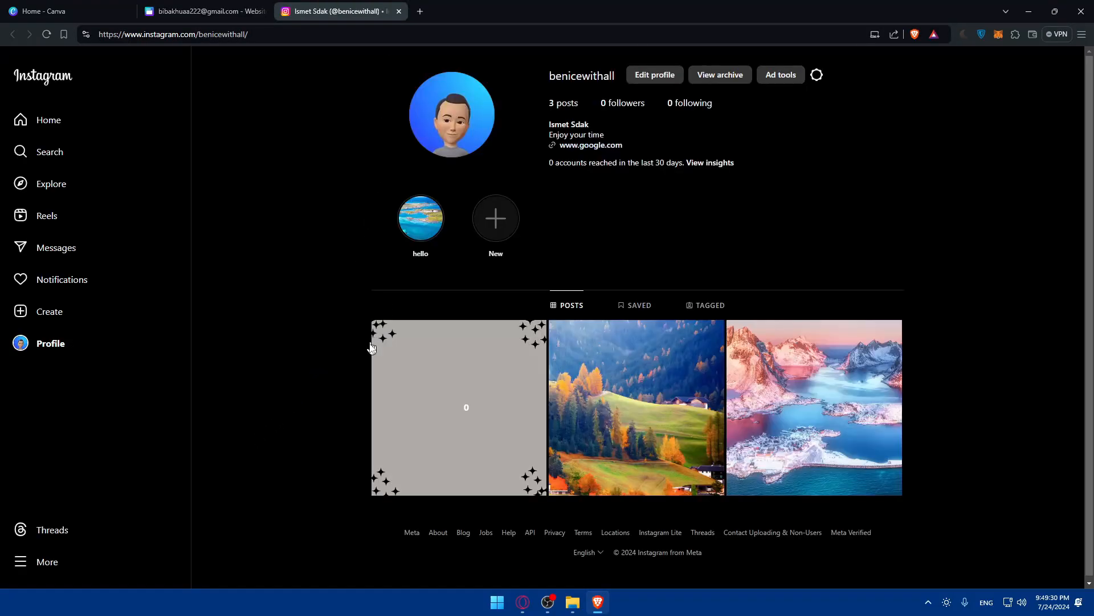
pyautogui.click(339, 456)
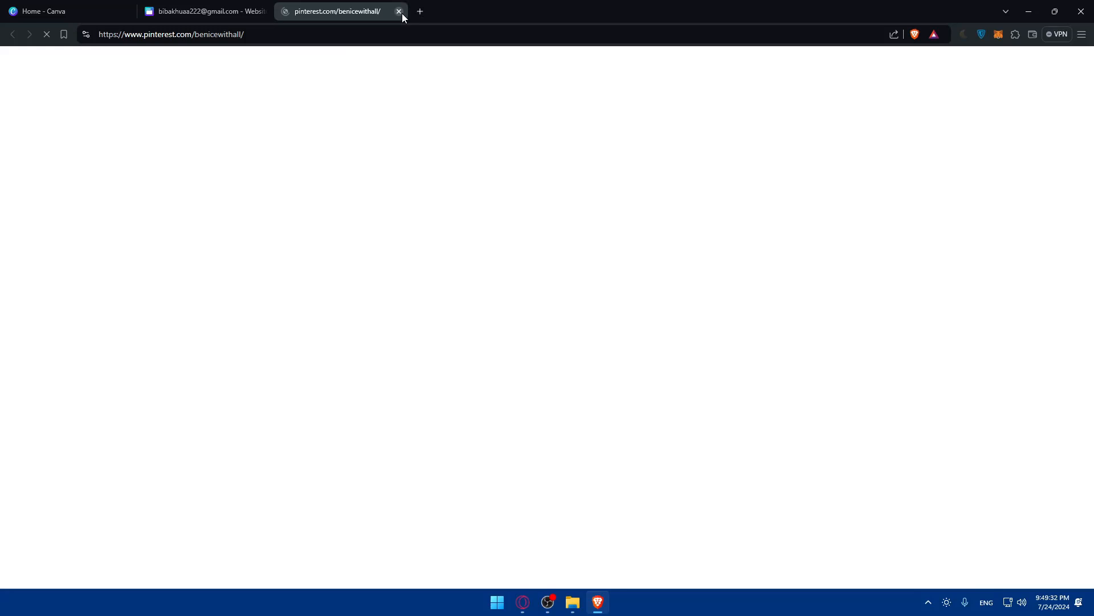
pyautogui.click(399, 11)
pyautogui.click(345, 454)
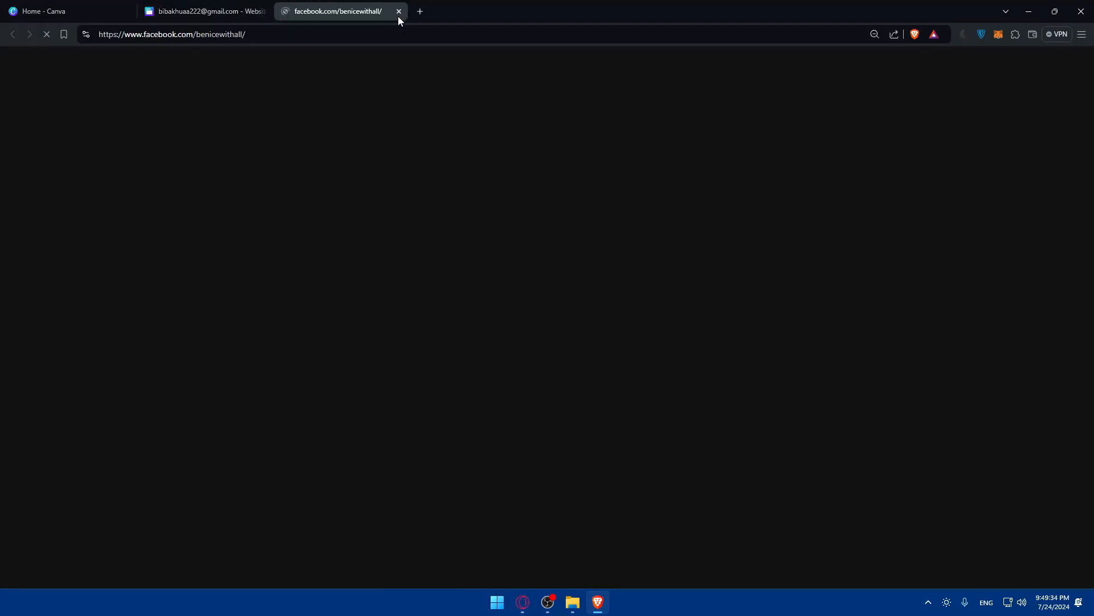
pyautogui.click(399, 12)
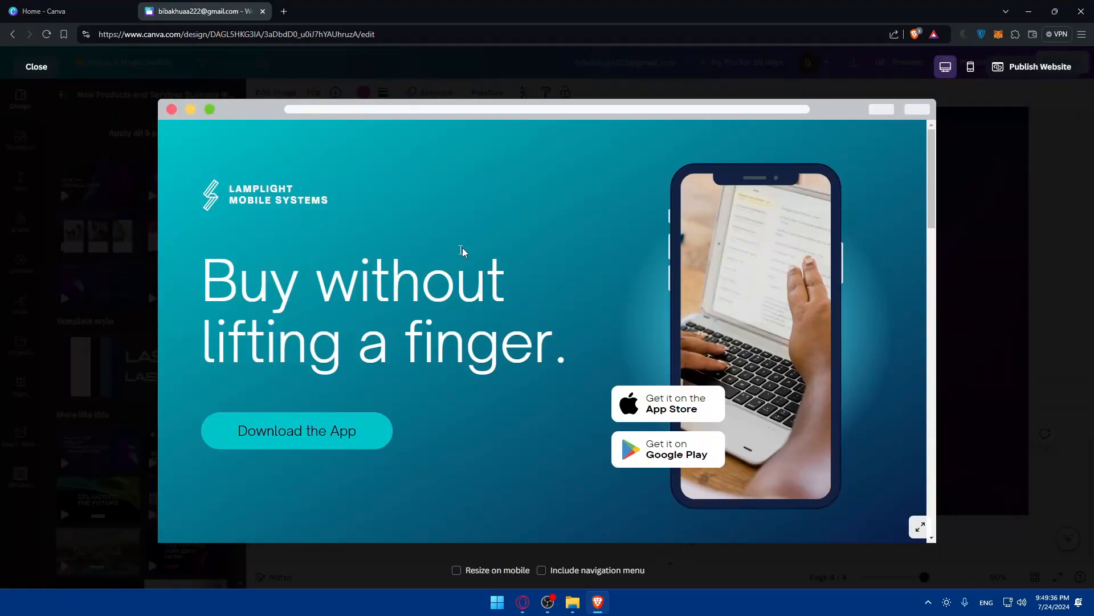
pyautogui.scroll(-20, 500, 261)
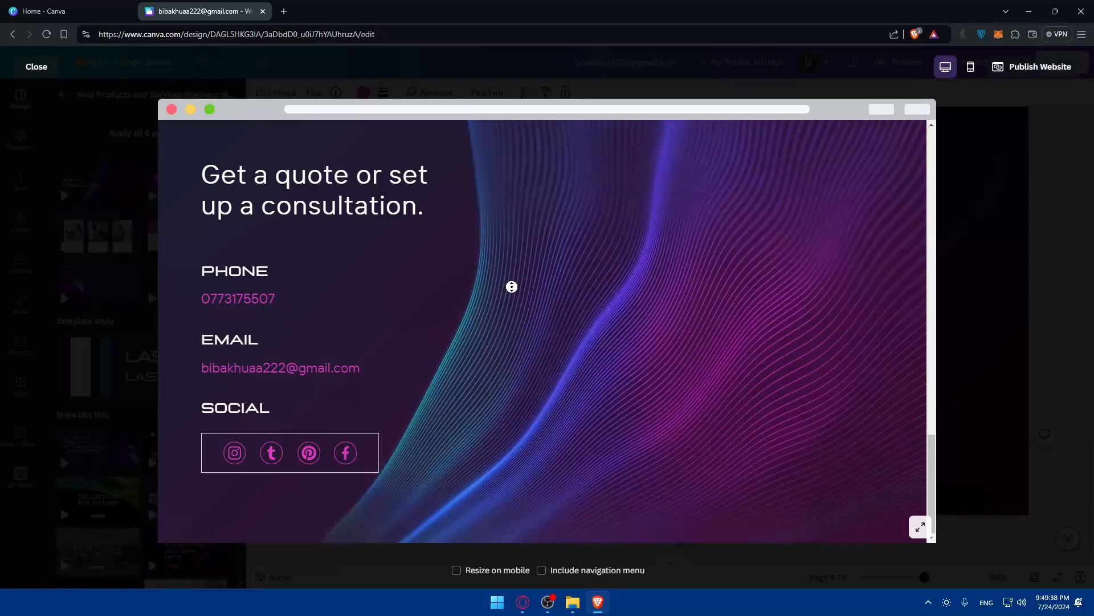
pyautogui.scroll(1, 715, 261)
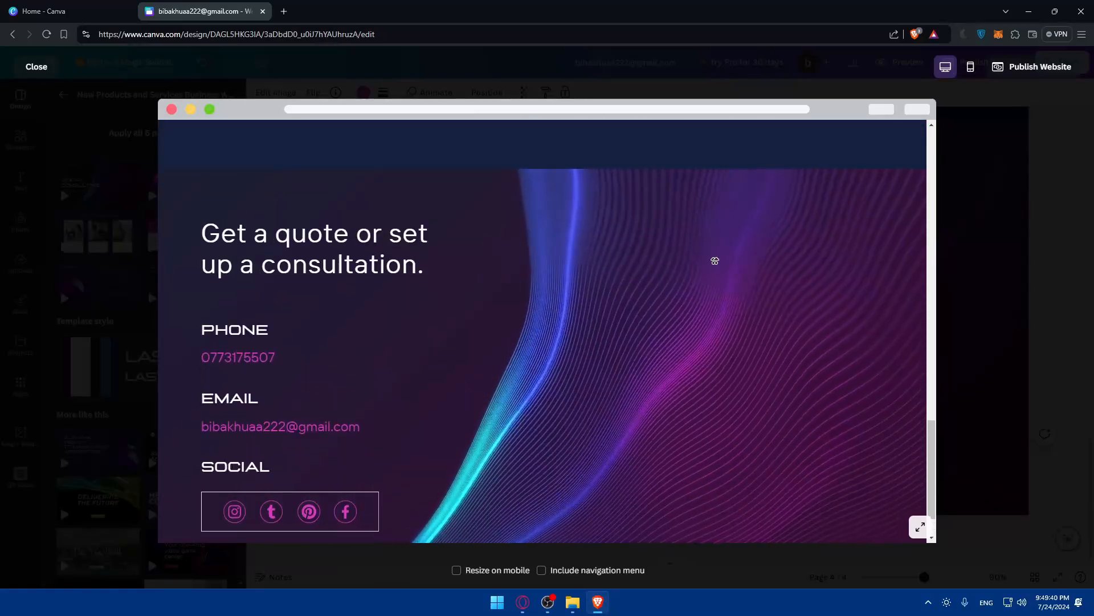
pyautogui.scroll(-1, 715, 260)
pyautogui.scroll(-3, 545, 339)
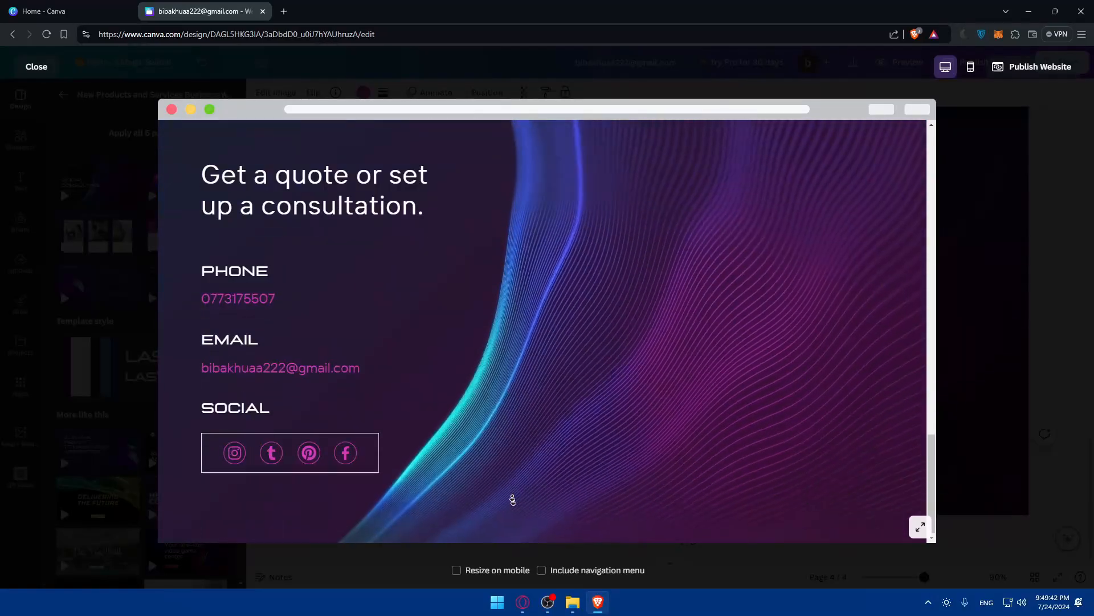
pyautogui.scroll(15, 550, 166)
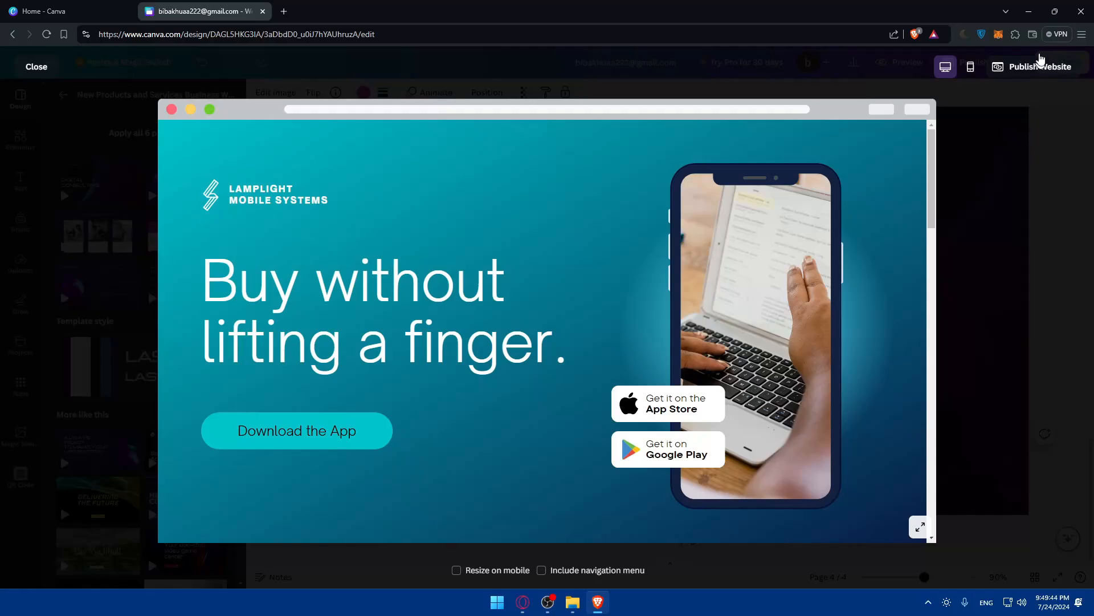
# Publish the website live to its my.canva.site address and dismiss the confirmation.
pyautogui.click(1037, 67)
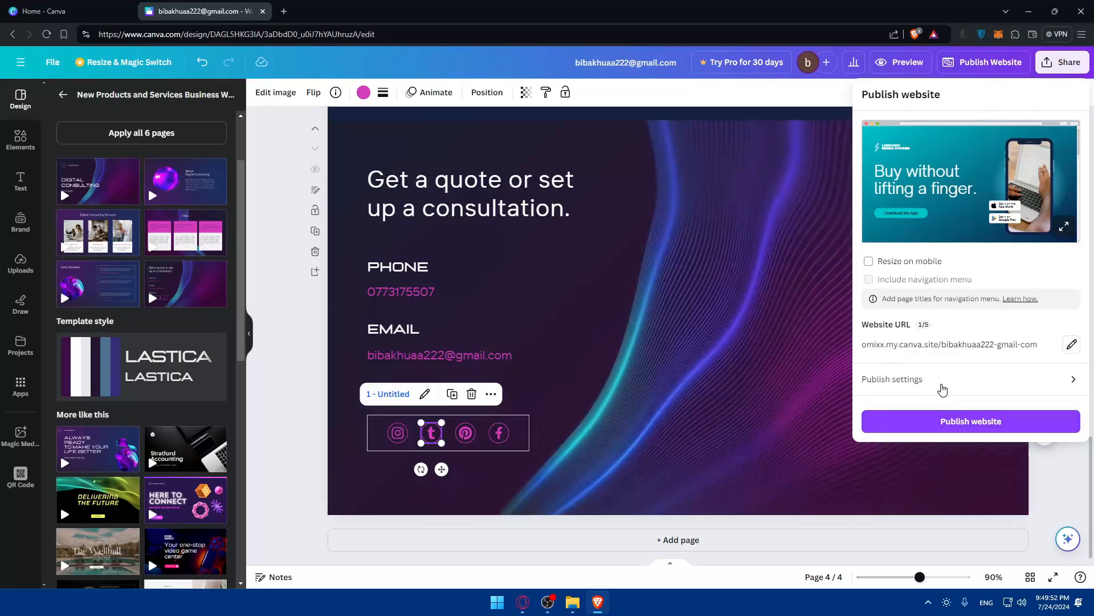
pyautogui.click(949, 426)
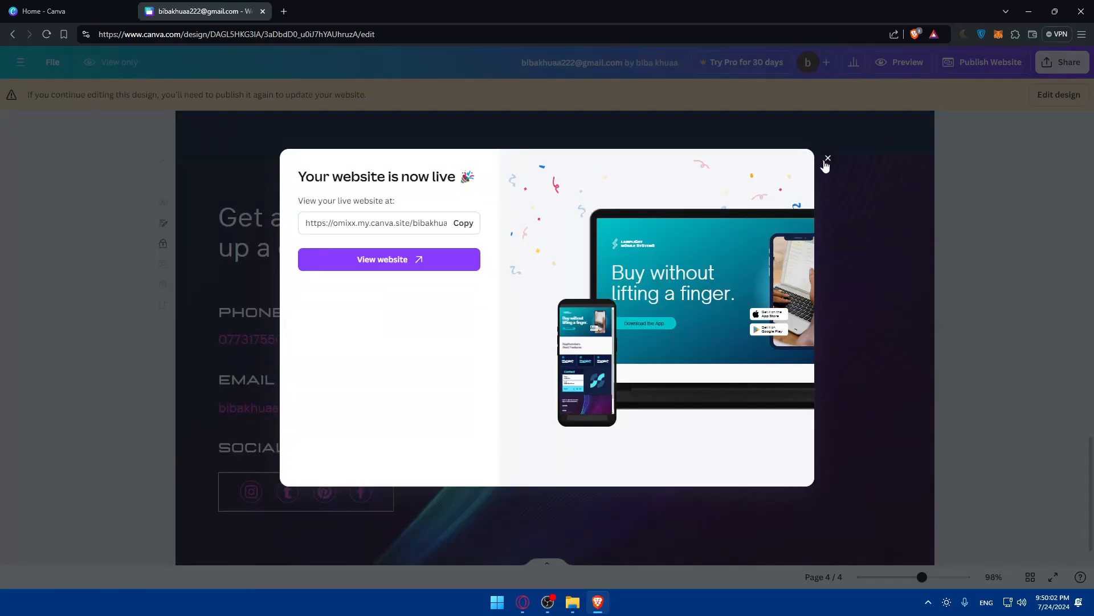
pyautogui.click(827, 159)
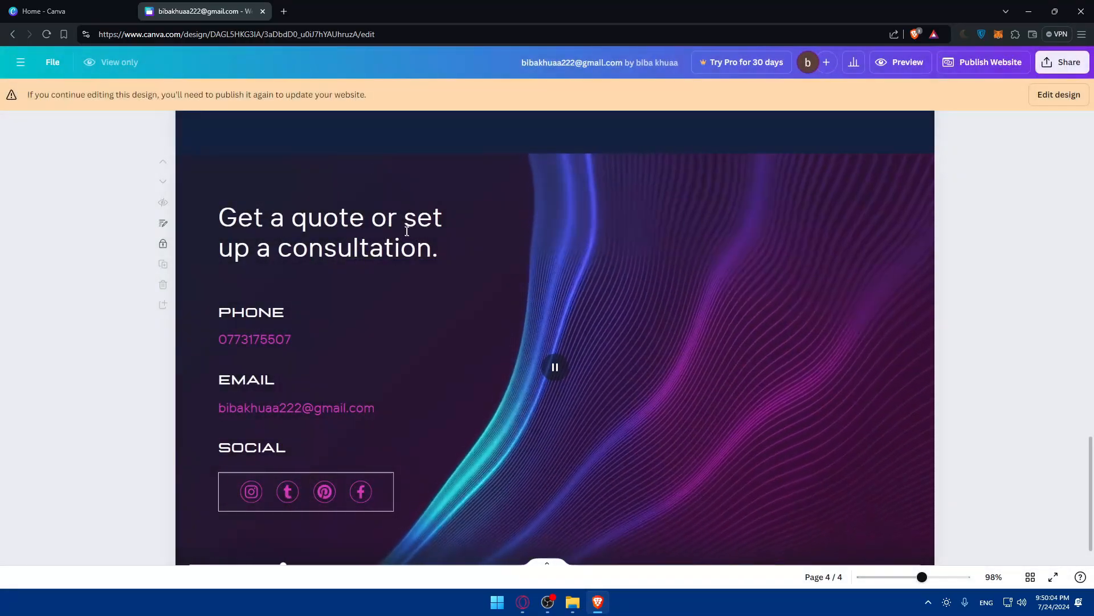